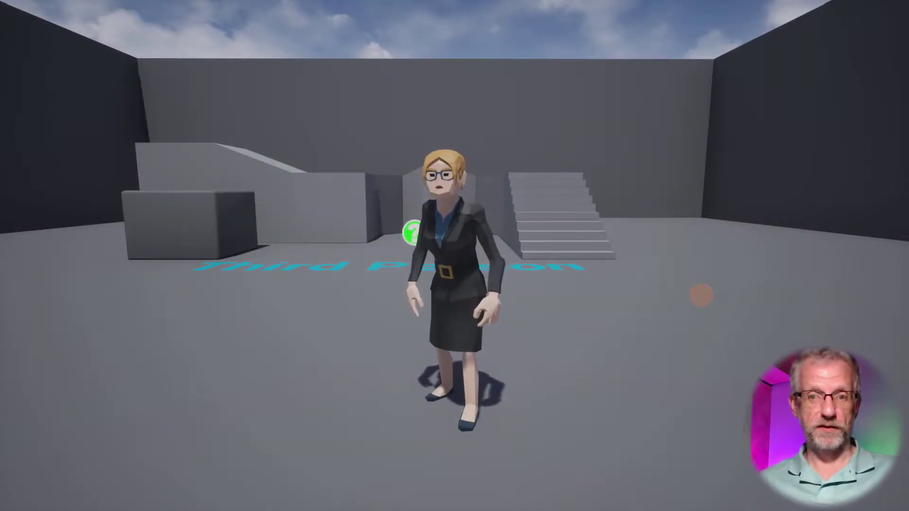
Run the businesswoman character around the third-person level to test her movement, and end the play session.
key(w)
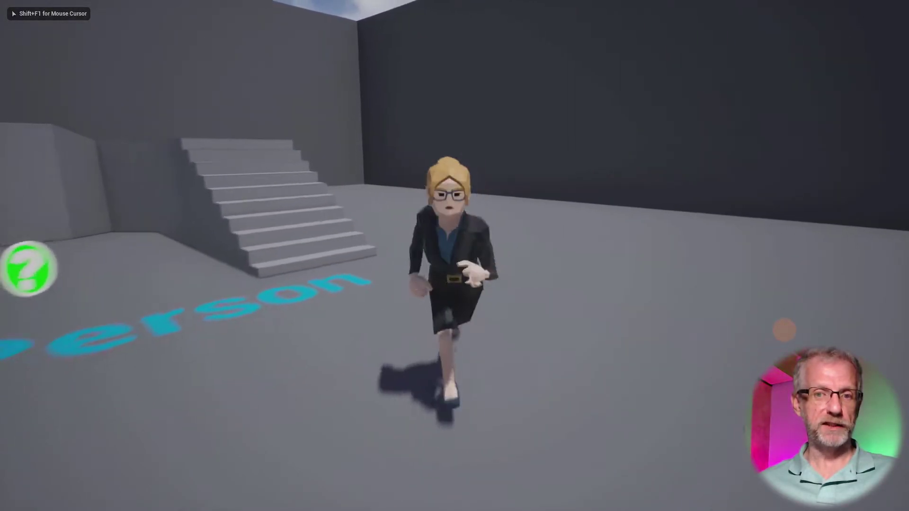
key(w)
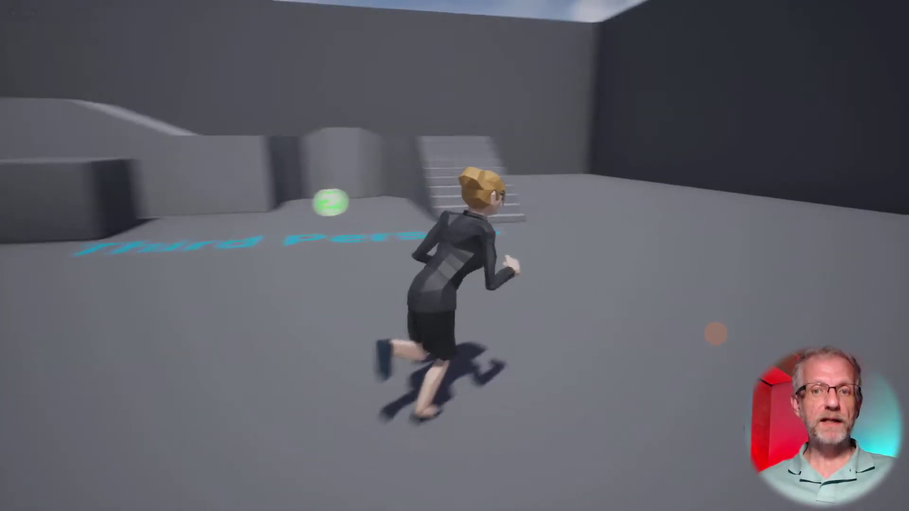
key(w)
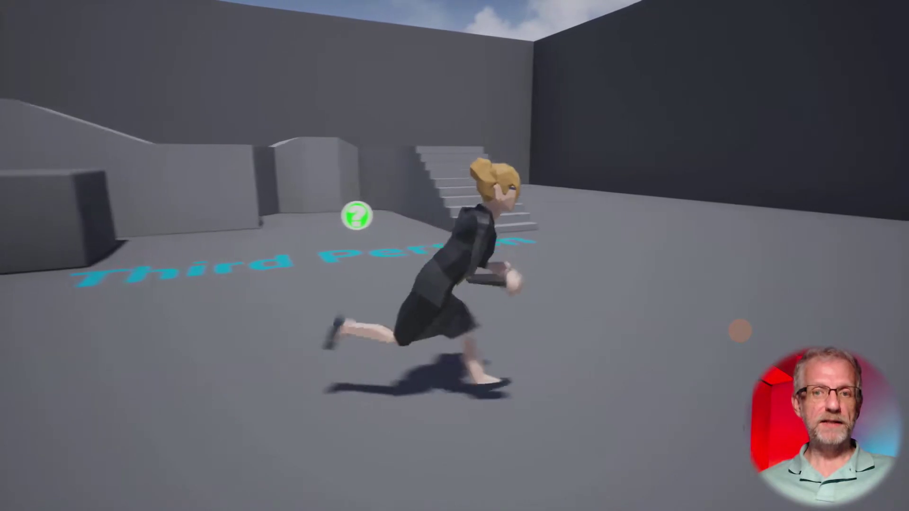
key(w)
key(s)
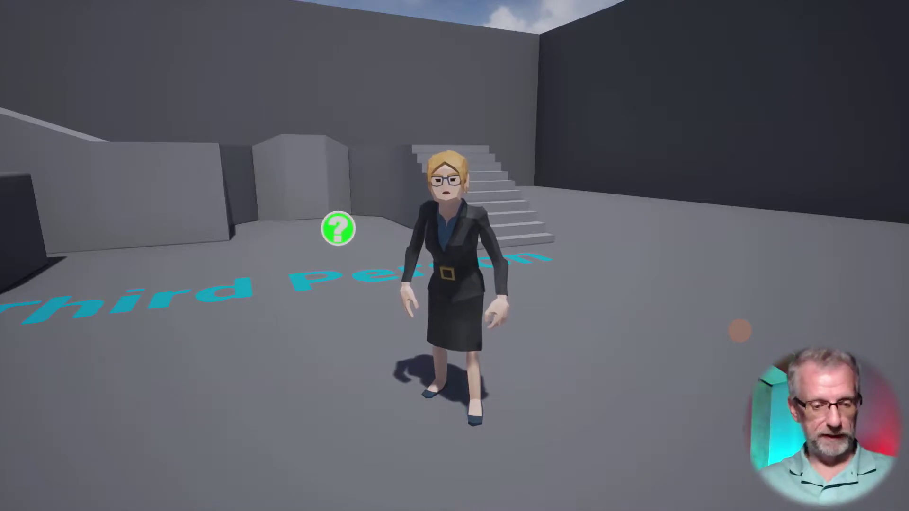
key(Escape)
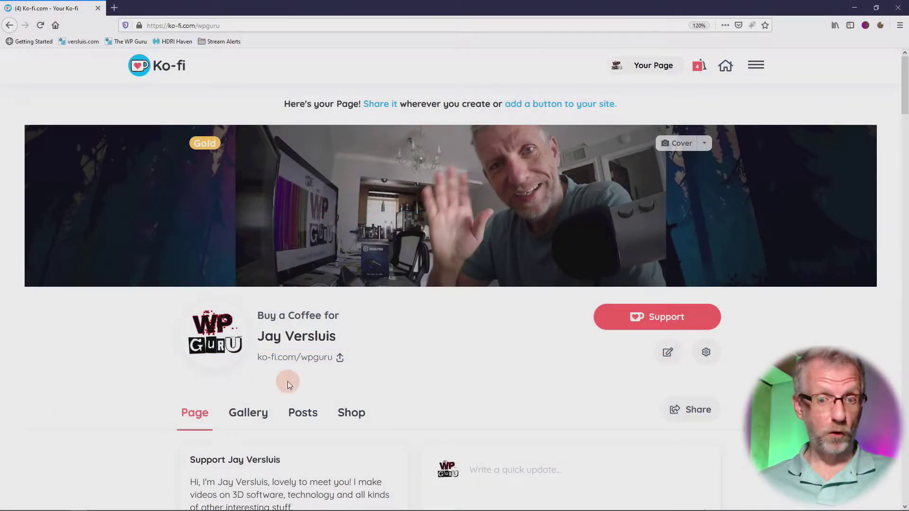
View the Character Selection in Unreal Engine (Demo) item in the Ko-fi shop and return to the Unreal Editor.
click(364, 417)
scroll(452, 363, down, 1)
scroll(452, 363, down, 7)
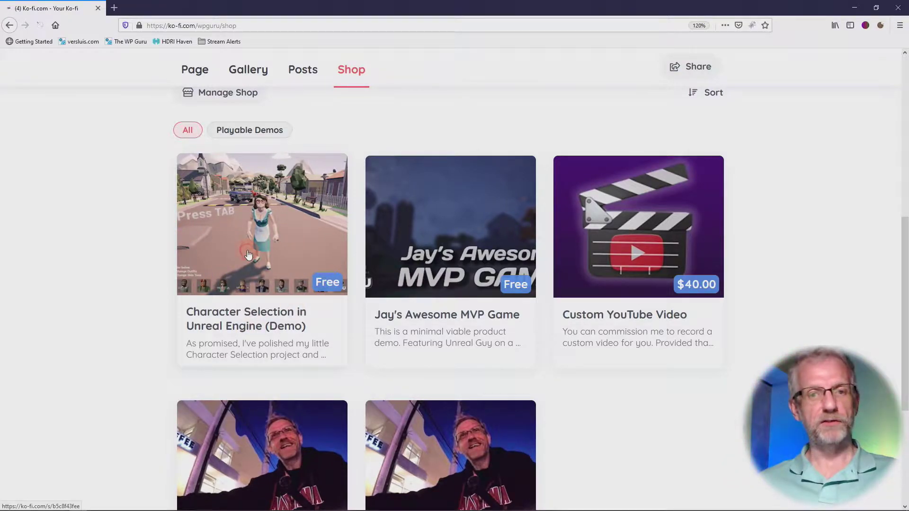
click(582, 261)
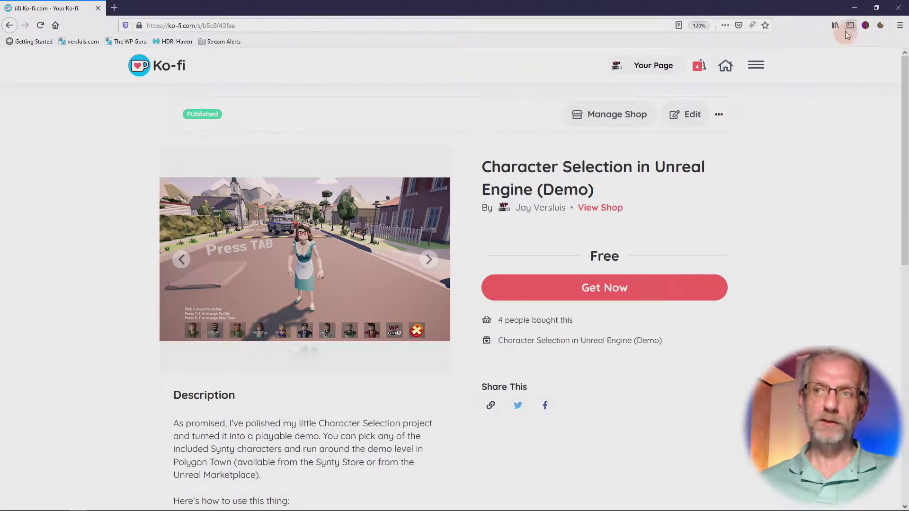
click(854, 8)
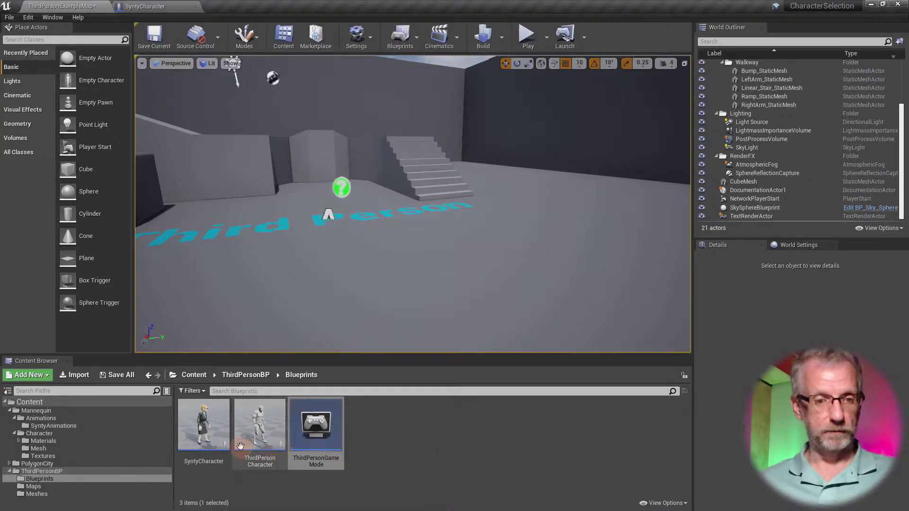
Create a new folder named UI inside the ThirdPersonBP folder.
click(10, 412)
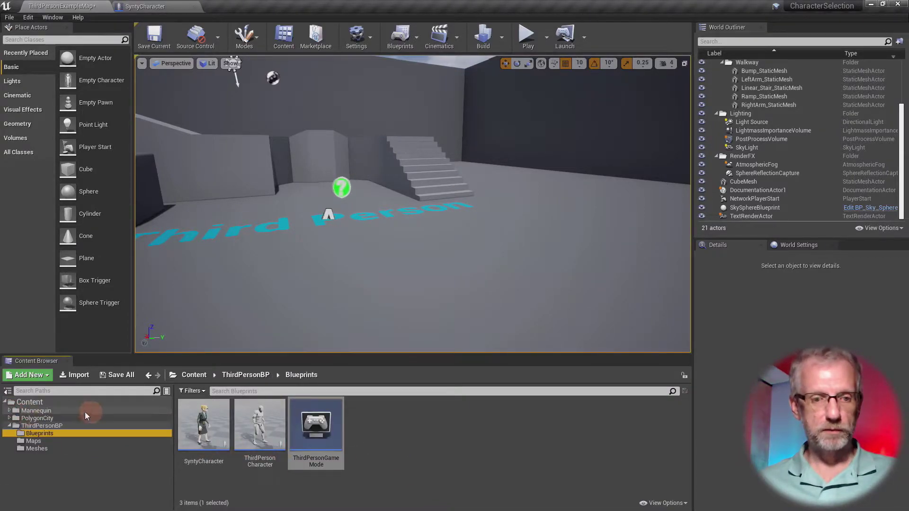
click(64, 426)
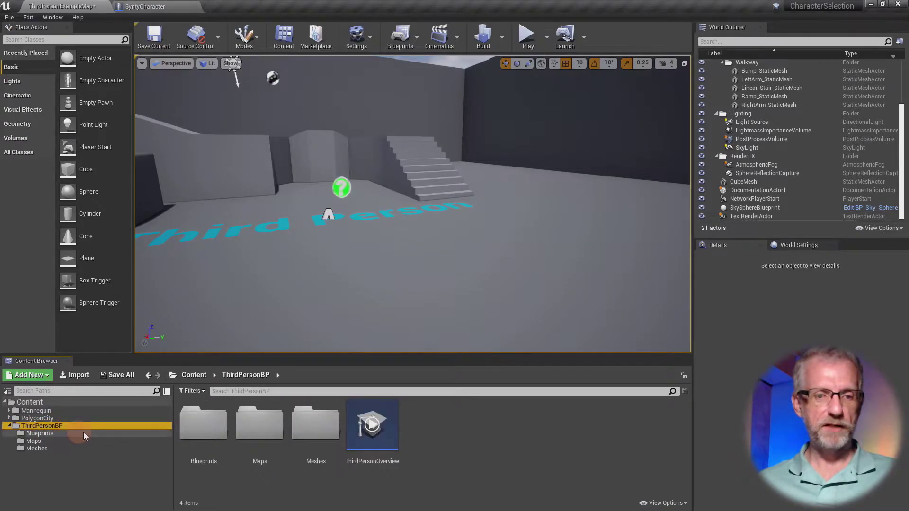
click(458, 452)
right_click(456, 450)
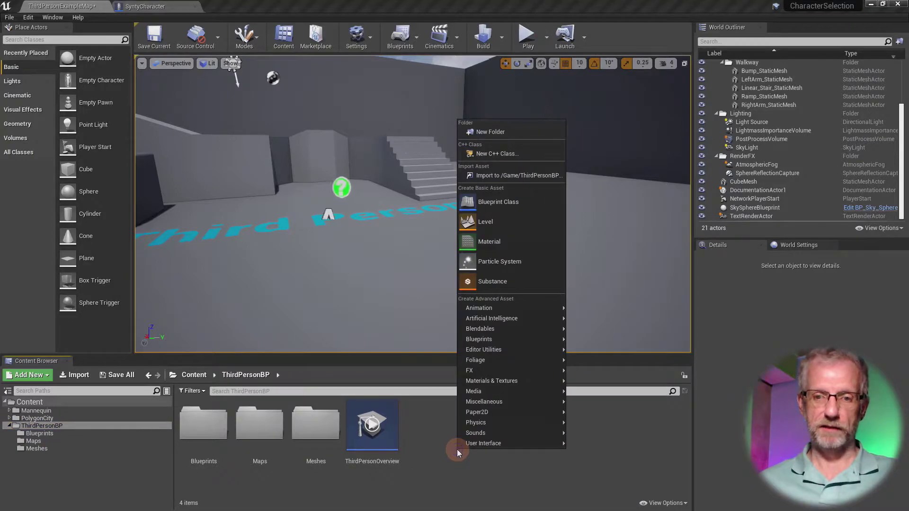
click(518, 134)
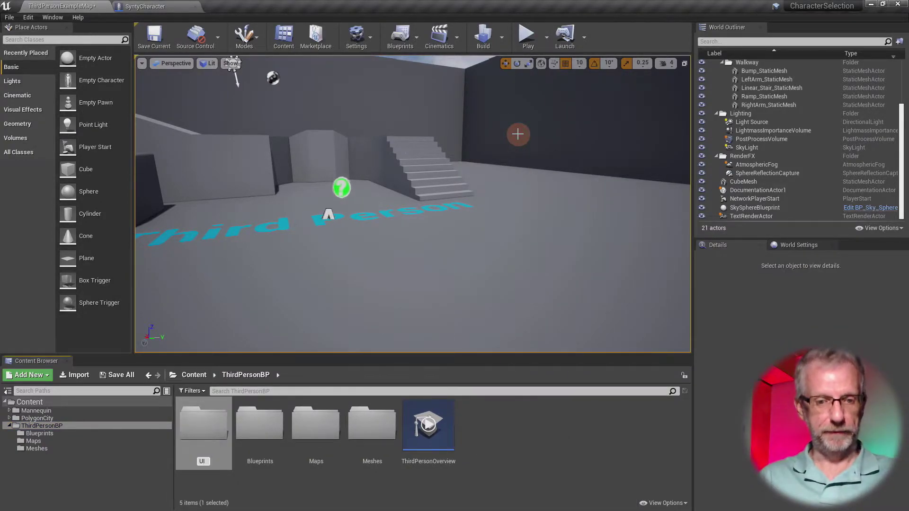
key(Return)
drag(445, 317, 445, 303)
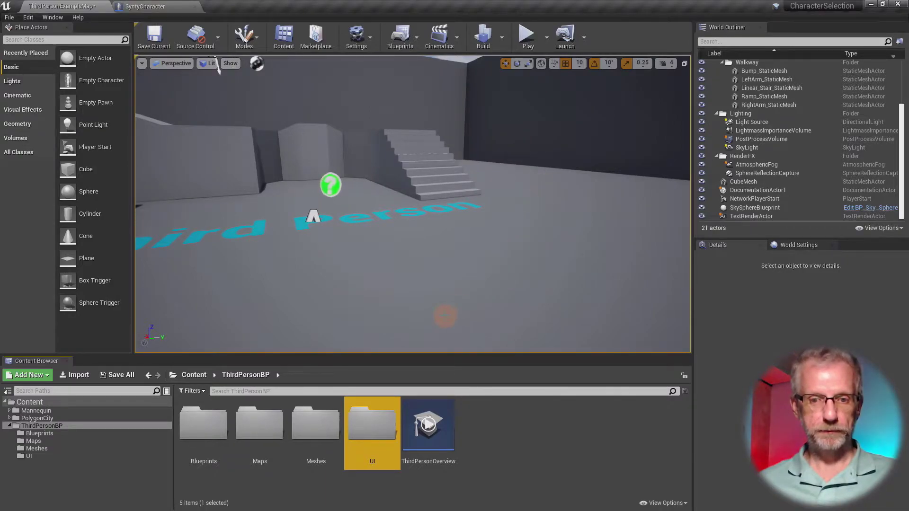
Create a subfolder named Icons inside the UI folder.
double_click(364, 421)
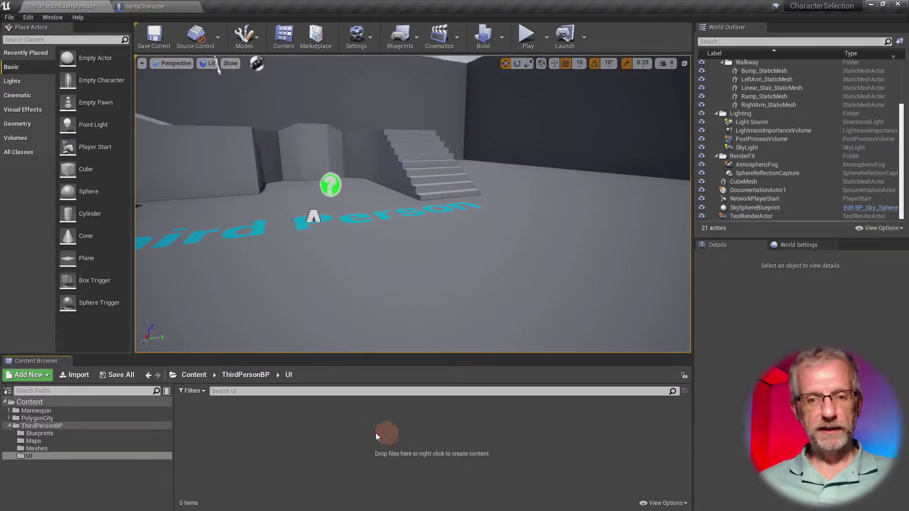
right_click(321, 432)
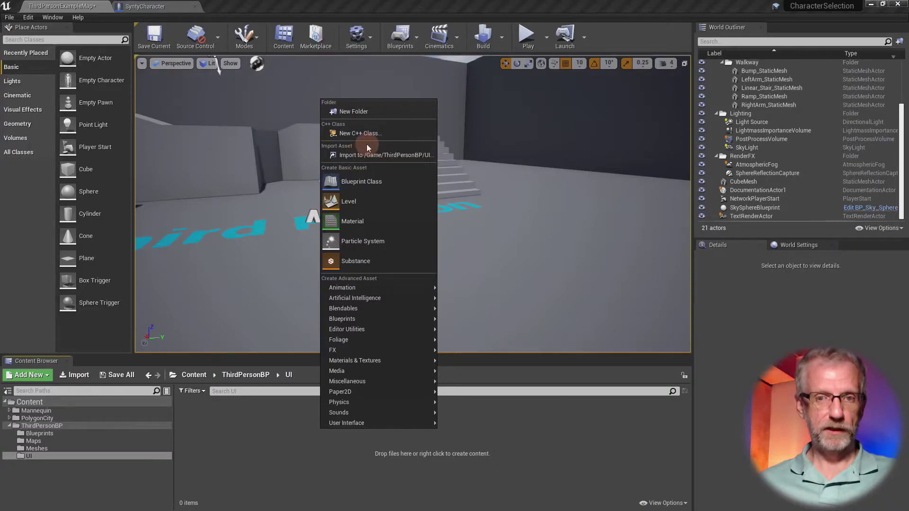
click(390, 114)
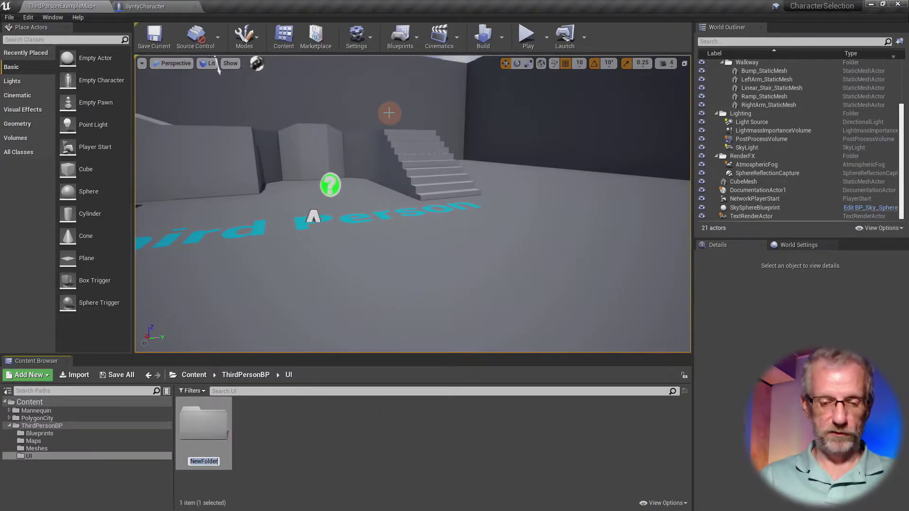
text(Icons)
key(Return)
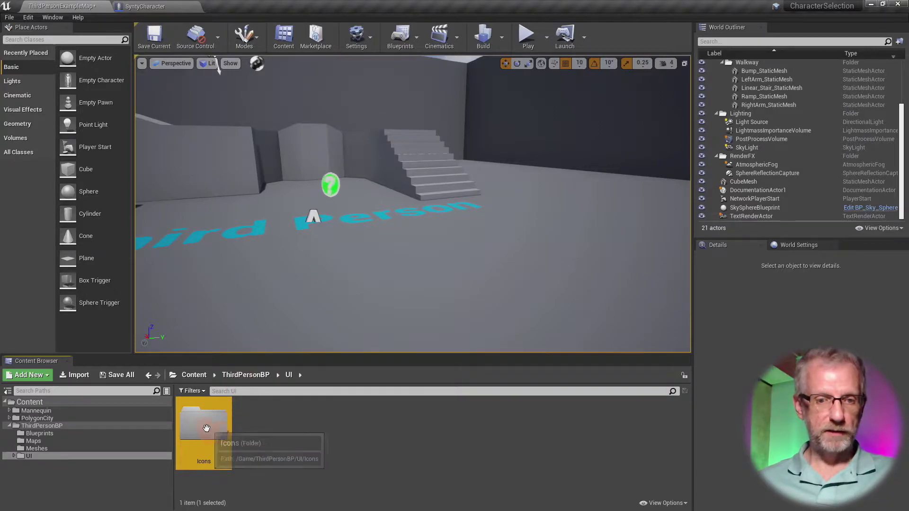
Start an import into the Icons folder and browse to Desktop > Synty Characters > Icons > Polygon City.
double_click(206, 429)
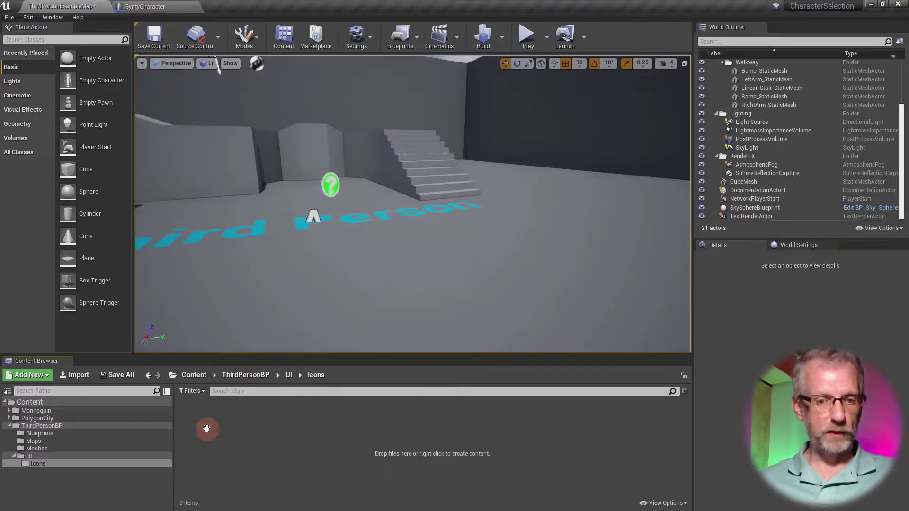
right_click(292, 427)
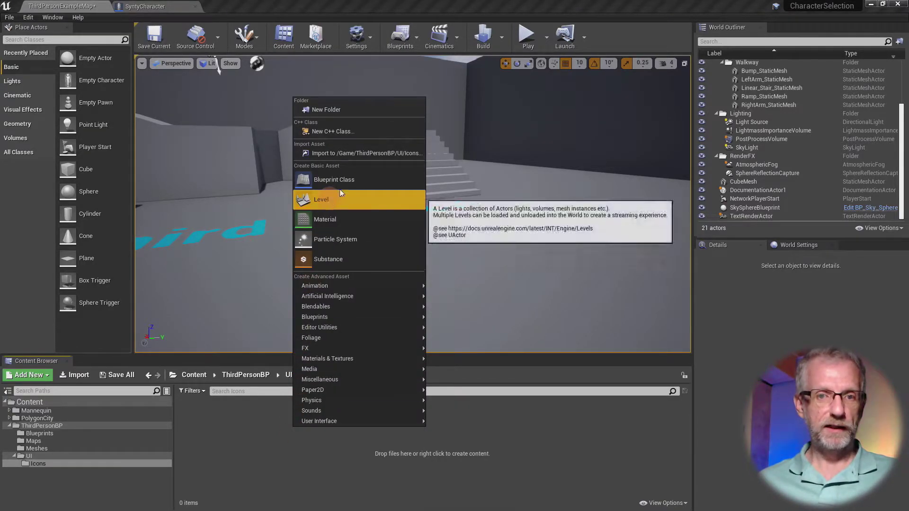
click(382, 153)
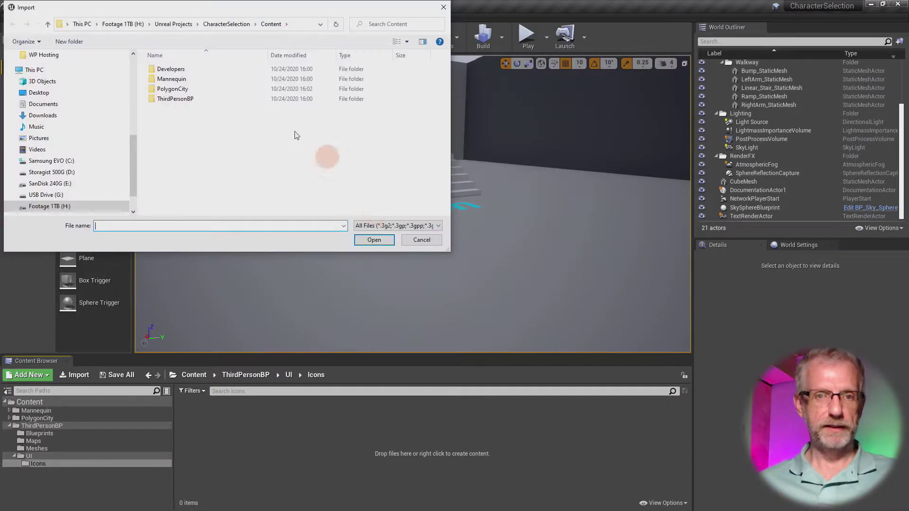
drag(243, 10, 256, 27)
click(76, 110)
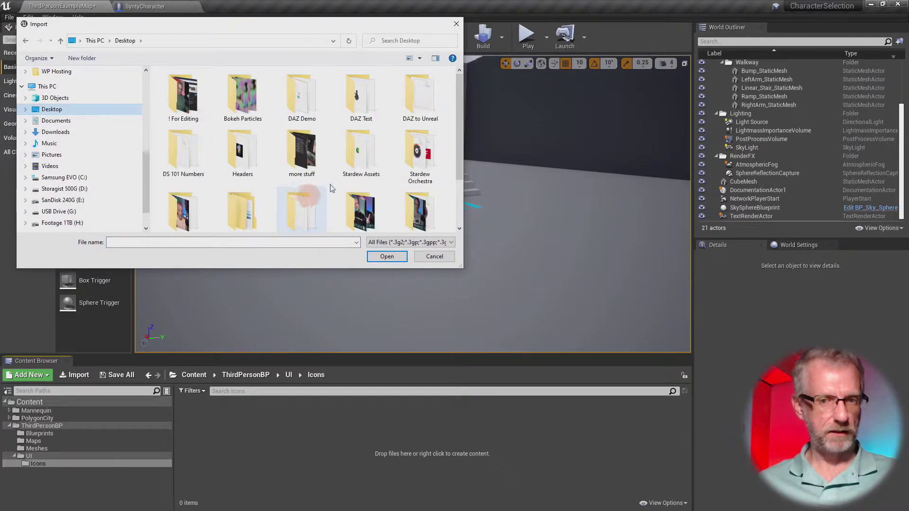
scroll(353, 150, down, 1)
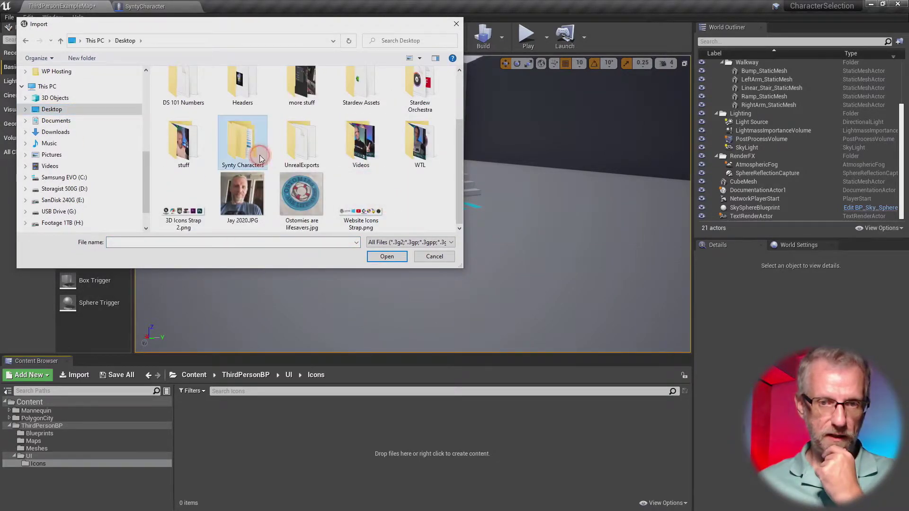
double_click(242, 142)
double_click(179, 96)
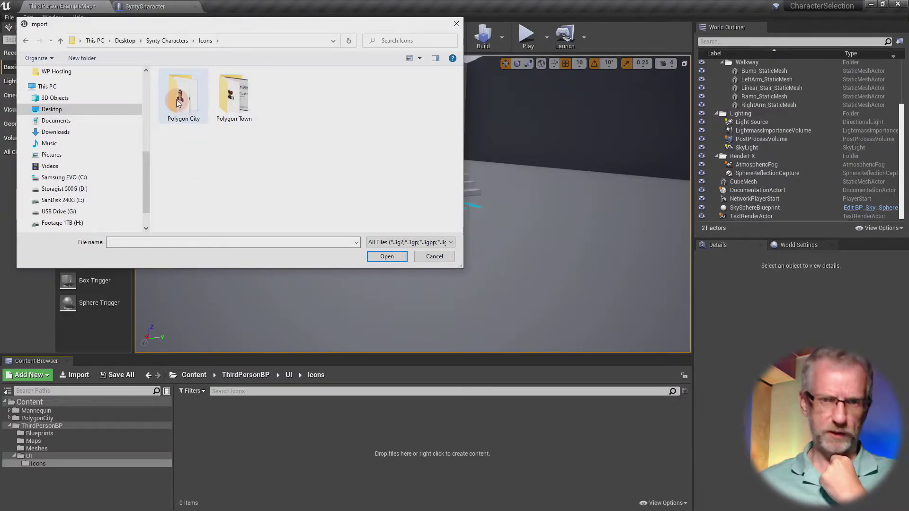
double_click(181, 111)
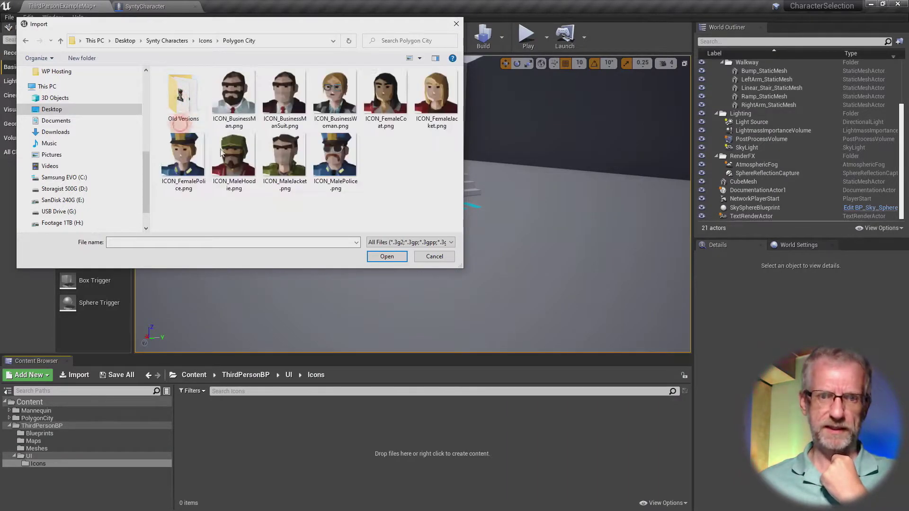
Import all character icon PNGs from ICON_BusinessMan through ICON_MalePolice, leaving out the Old Versions folder.
click(234, 100)
shift+click(330, 162)
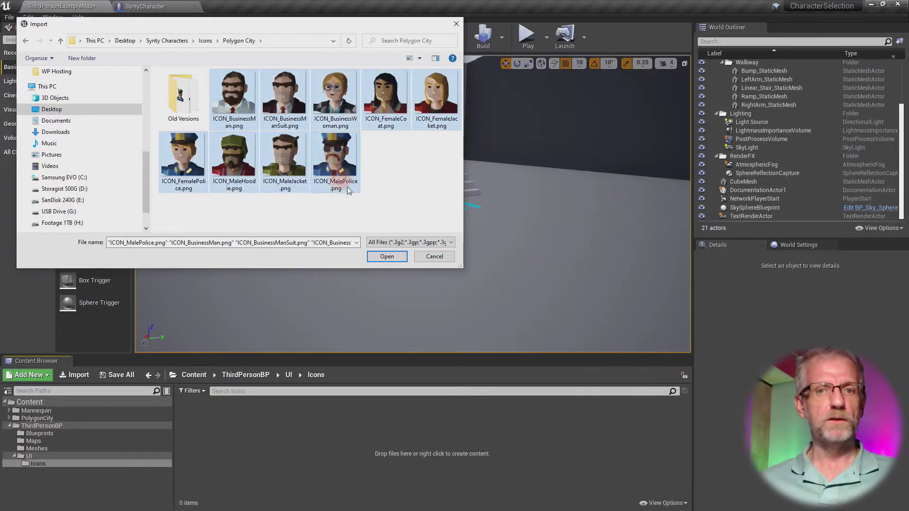
click(377, 262)
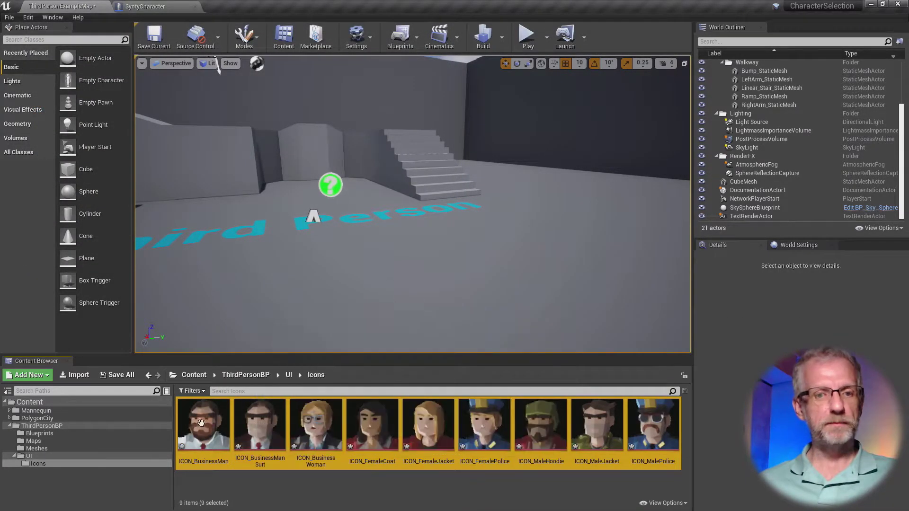
click(367, 495)
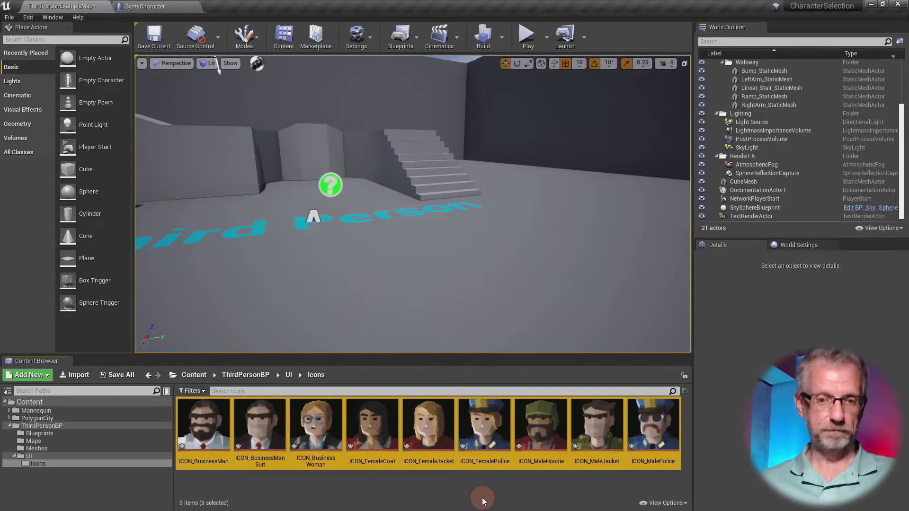
Create a Widget Blueprint named SelectionMenu in the UI folder and open it in the widget designer.
click(289, 375)
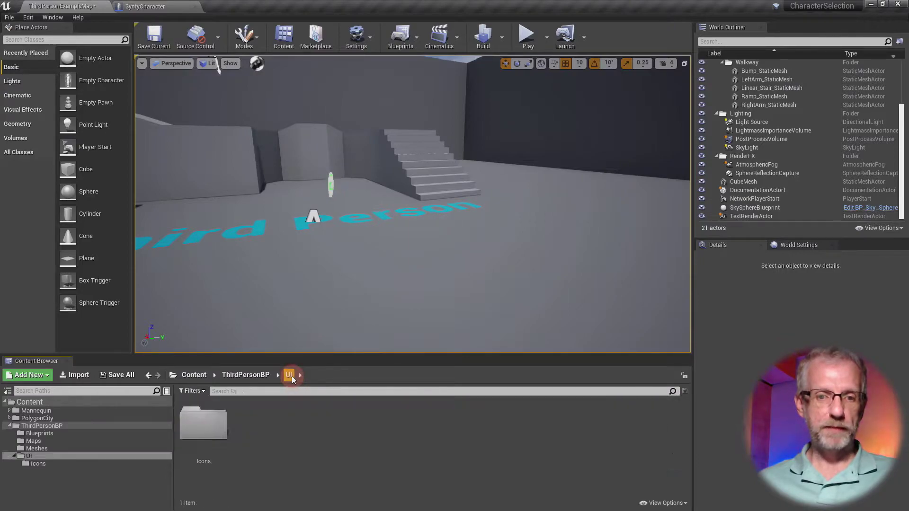
right_click(272, 427)
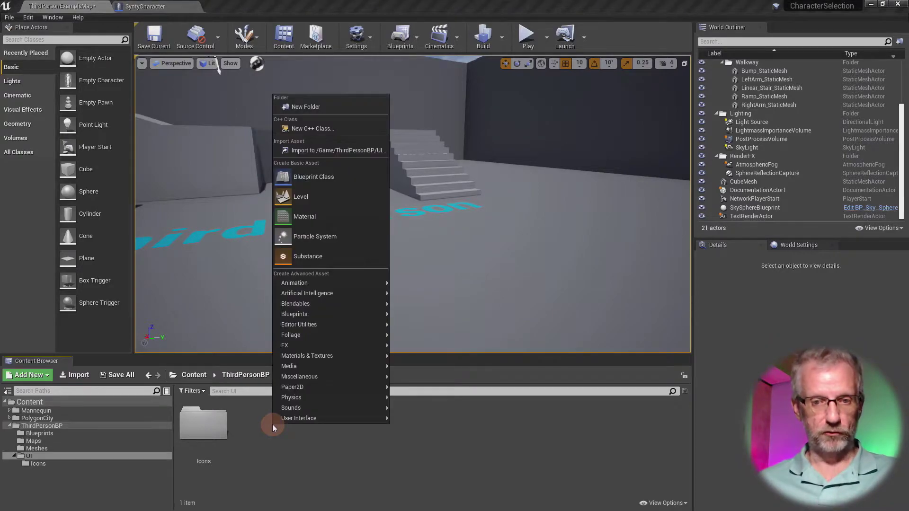
mouse_move(356, 418)
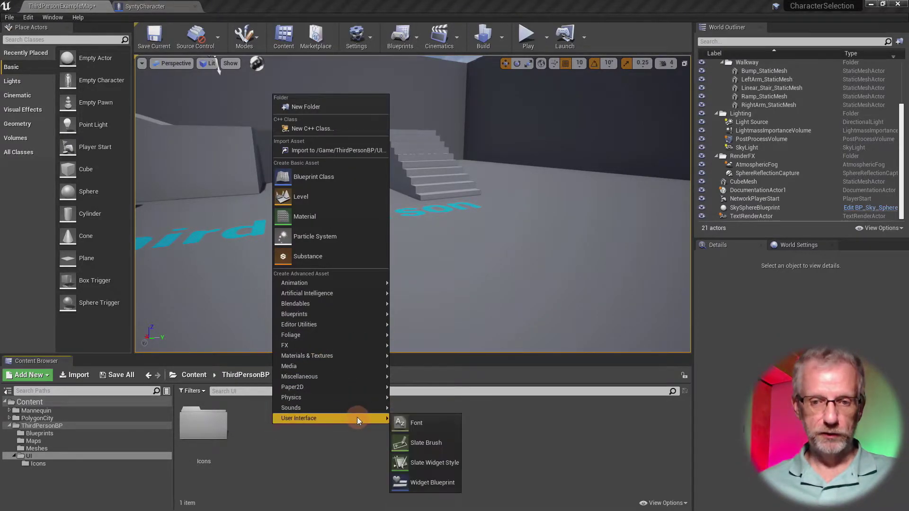
click(445, 483)
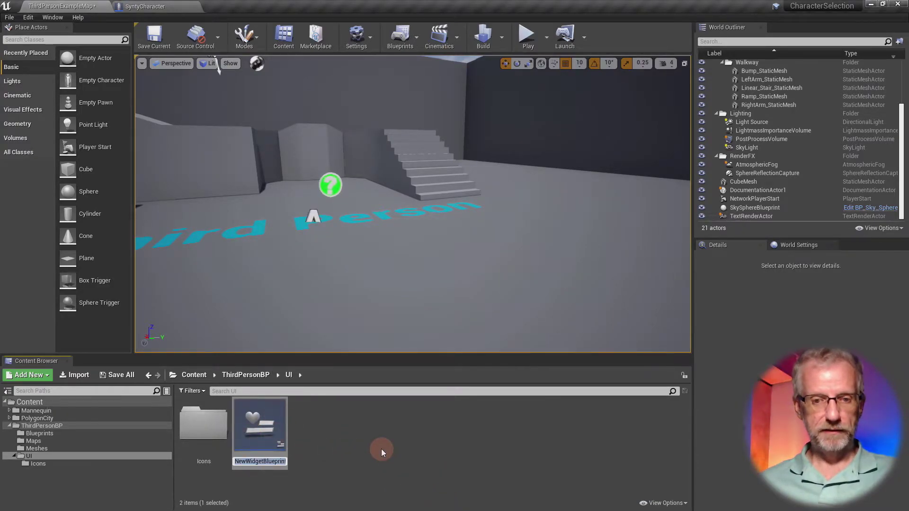
text(Select)
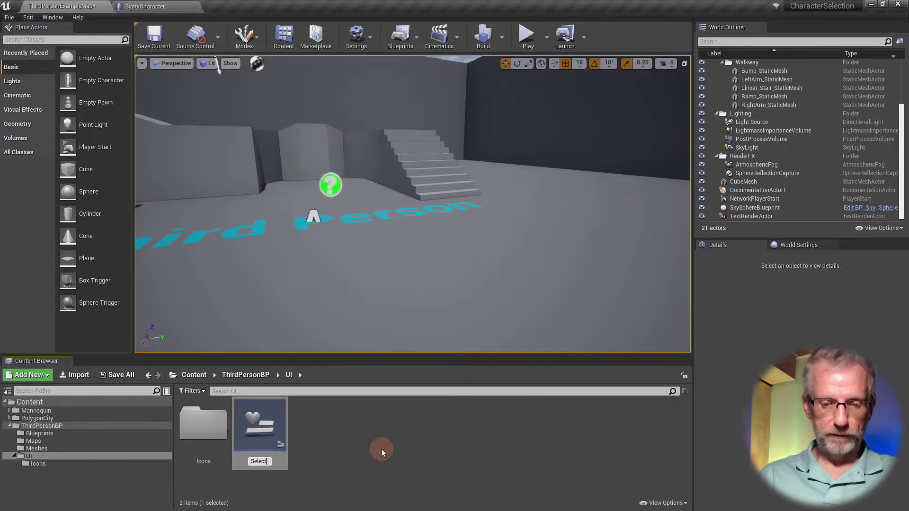
text(ionMenu)
key(Return)
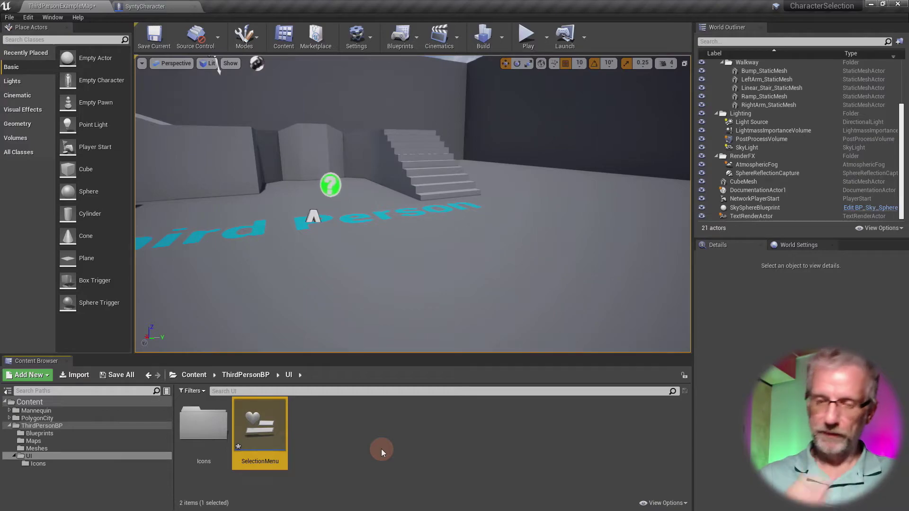
double_click(256, 416)
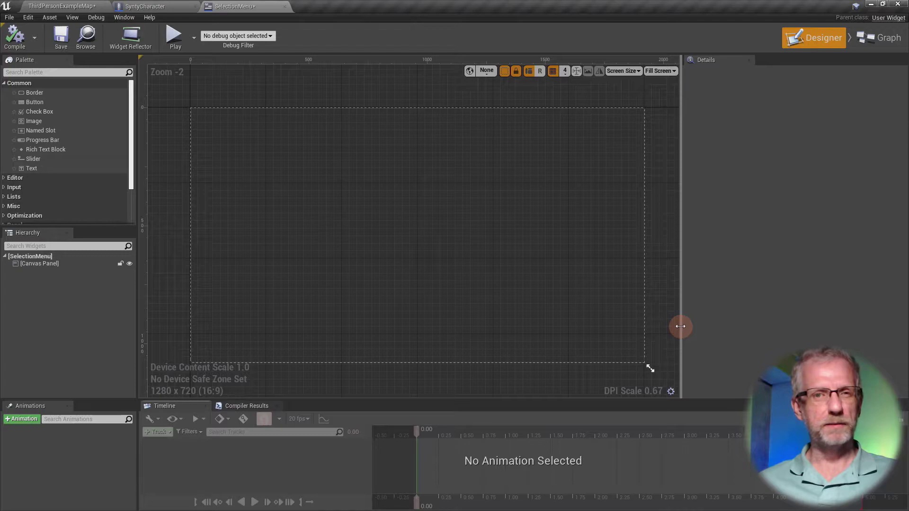
drag(680, 327, 695, 324)
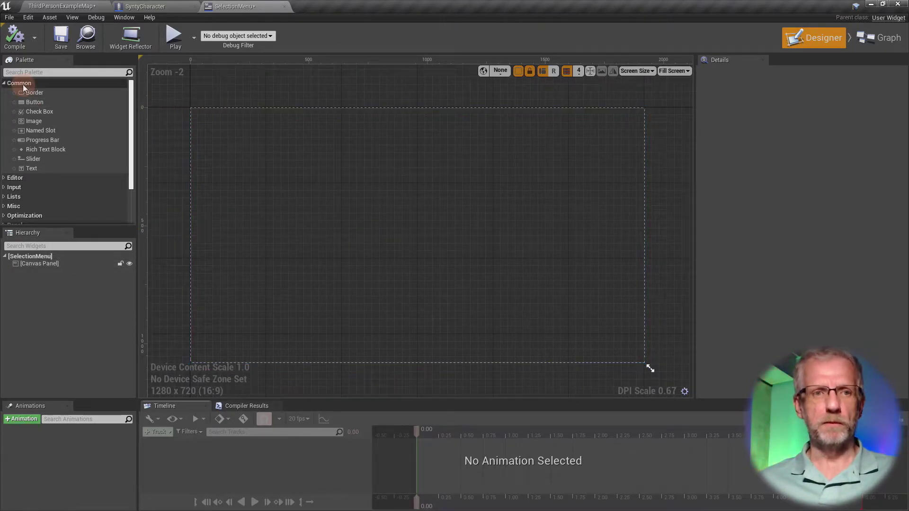
Find the Button widget in the palette and place one on the canvas at about X 444, Y 380.
click(4, 84)
click(3, 84)
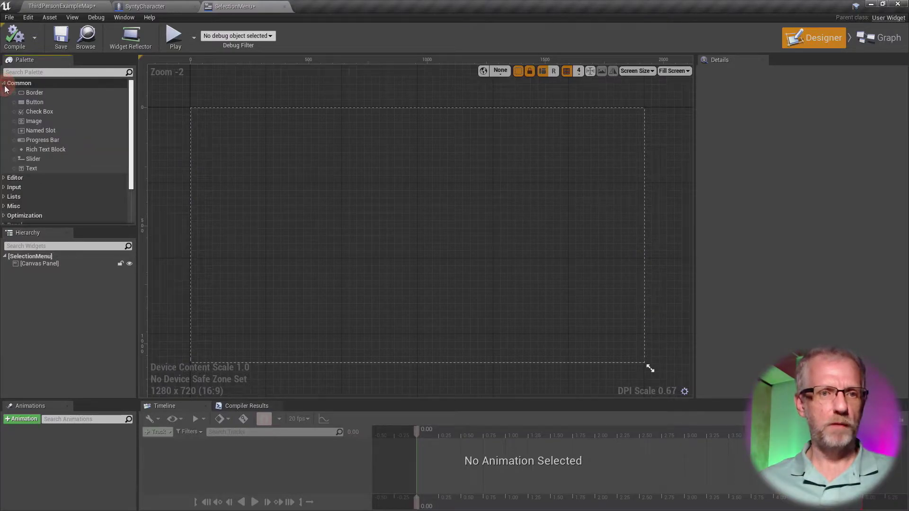
click(56, 101)
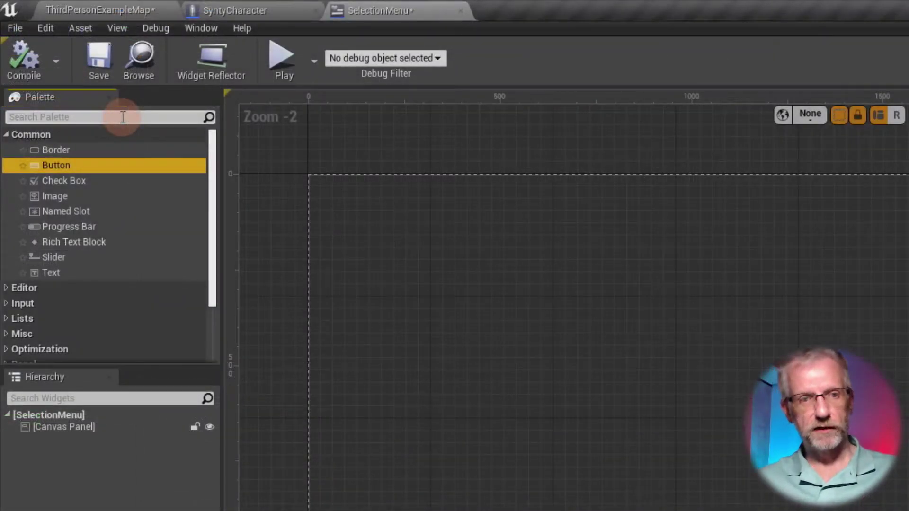
click(76, 72)
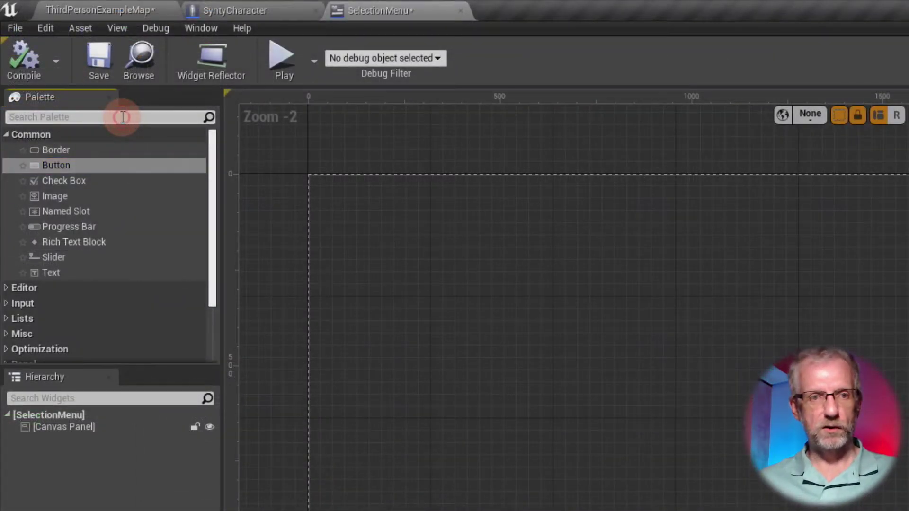
text(bu)
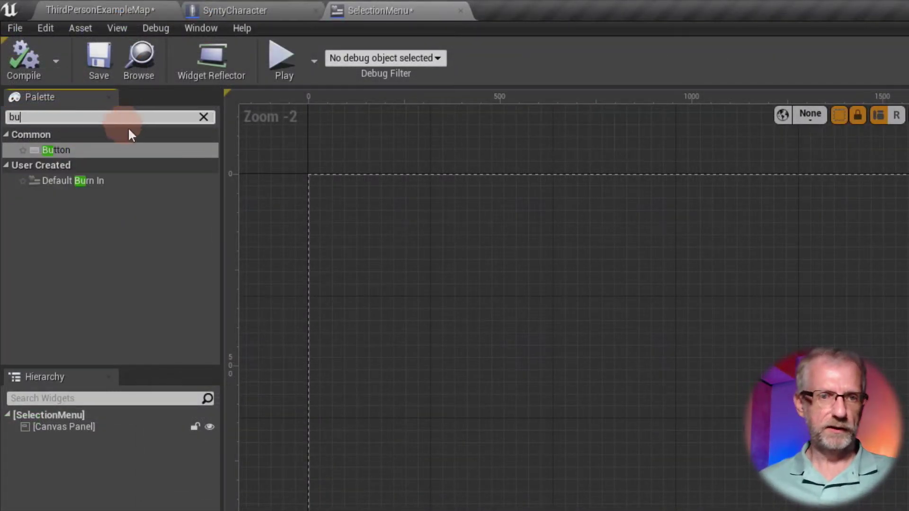
click(109, 149)
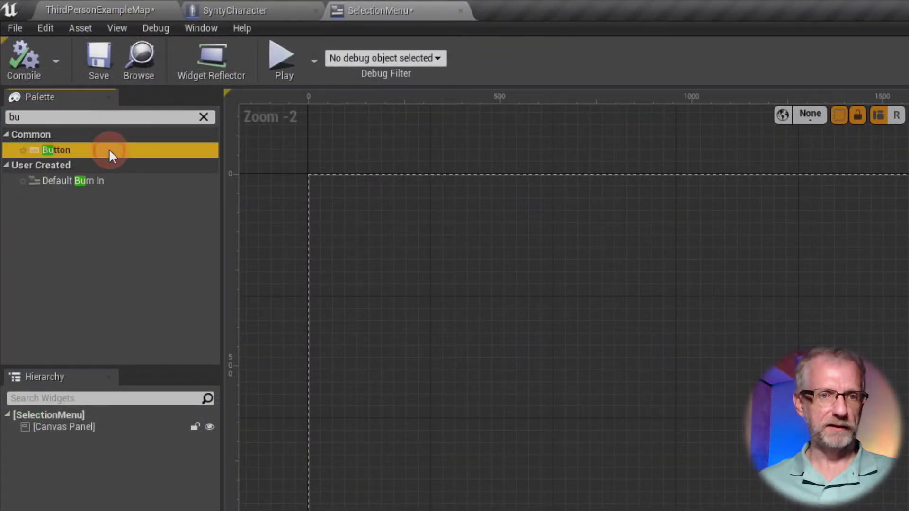
click(202, 117)
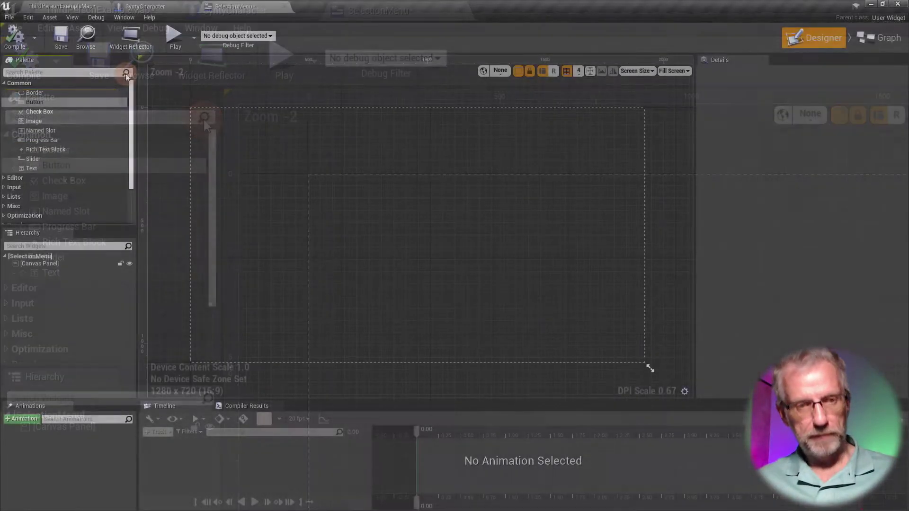
drag(38, 104, 296, 199)
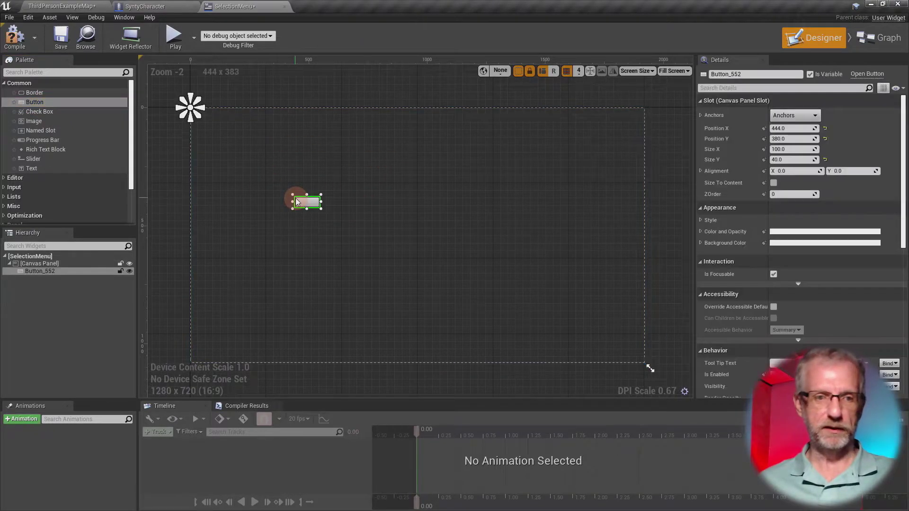
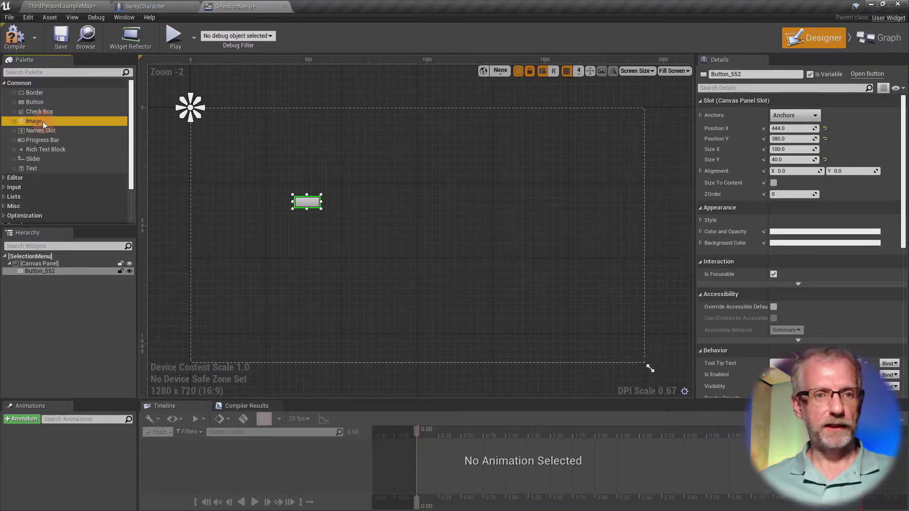
Nest an Image widget inside the button on the canvas and enable Size To Content for the button.
drag(43, 121, 337, 160)
drag(407, 231, 308, 203)
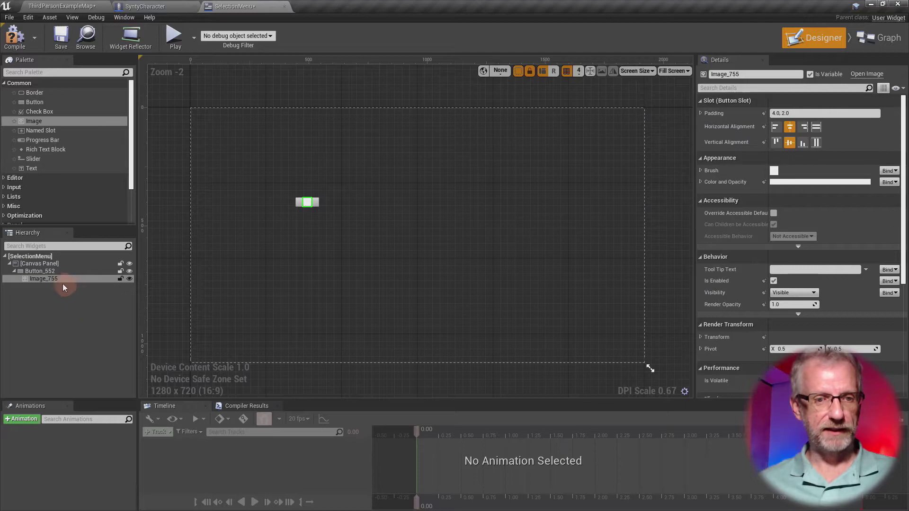
click(61, 264)
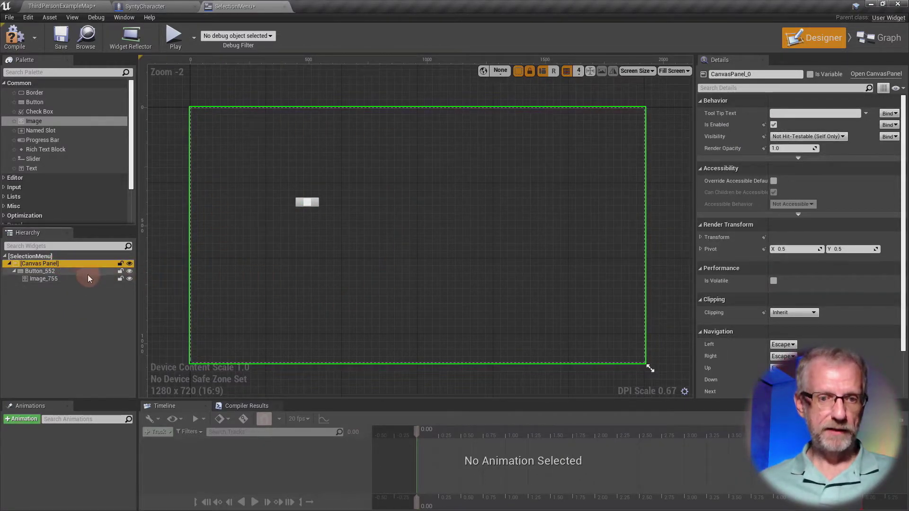
click(80, 272)
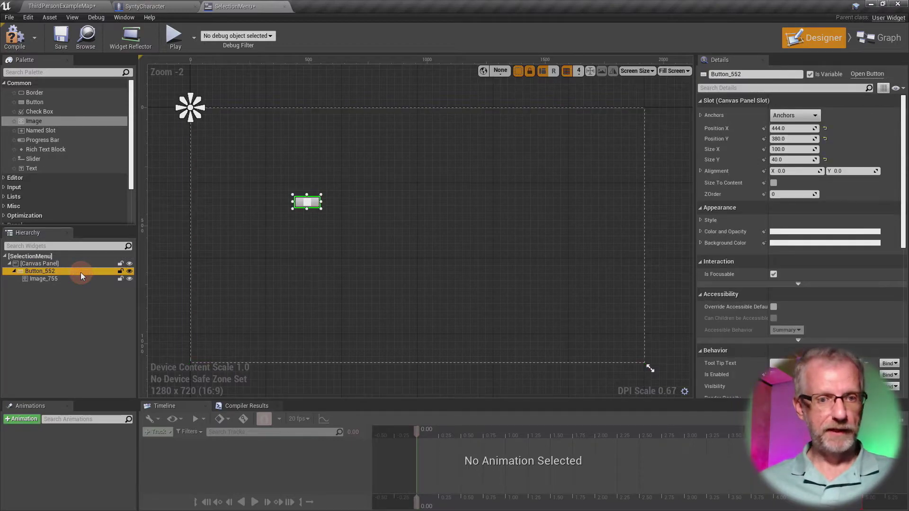
click(68, 280)
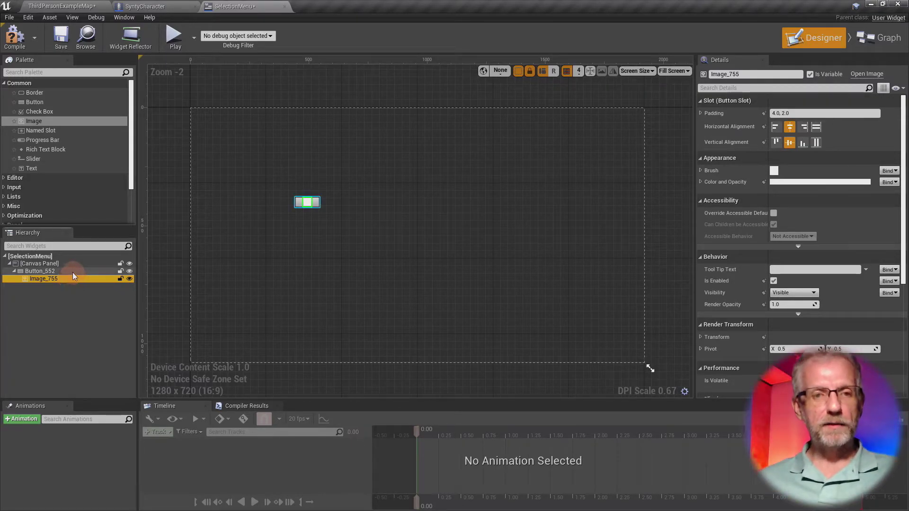
click(72, 272)
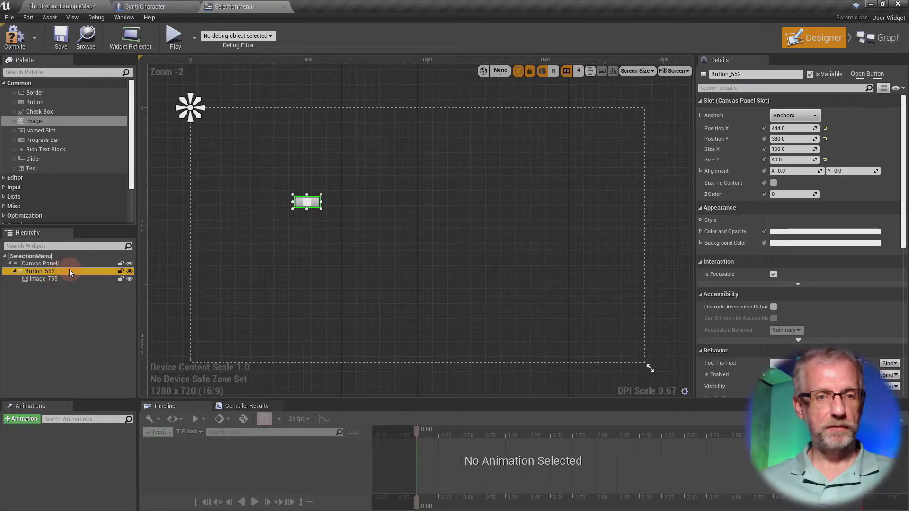
click(774, 183)
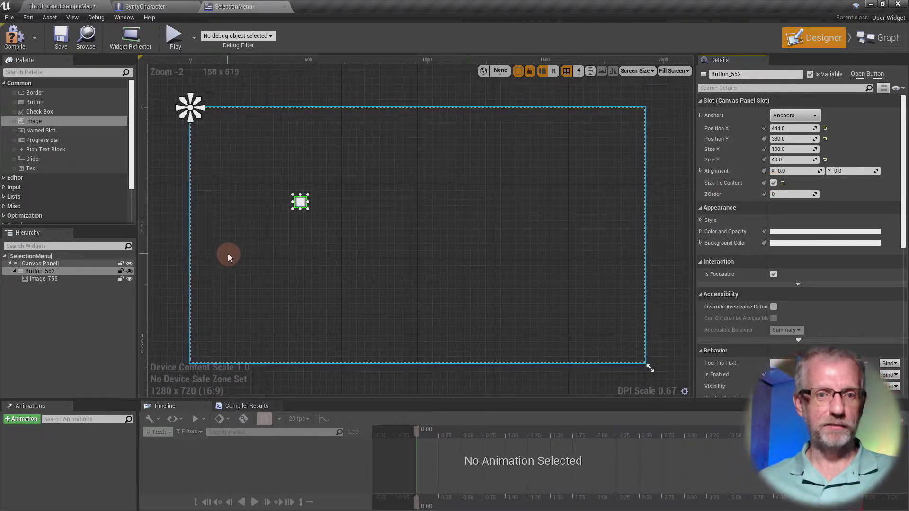
Set the brush image of the button's nested Image widget to the ICON_BusinessMan texture.
click(76, 280)
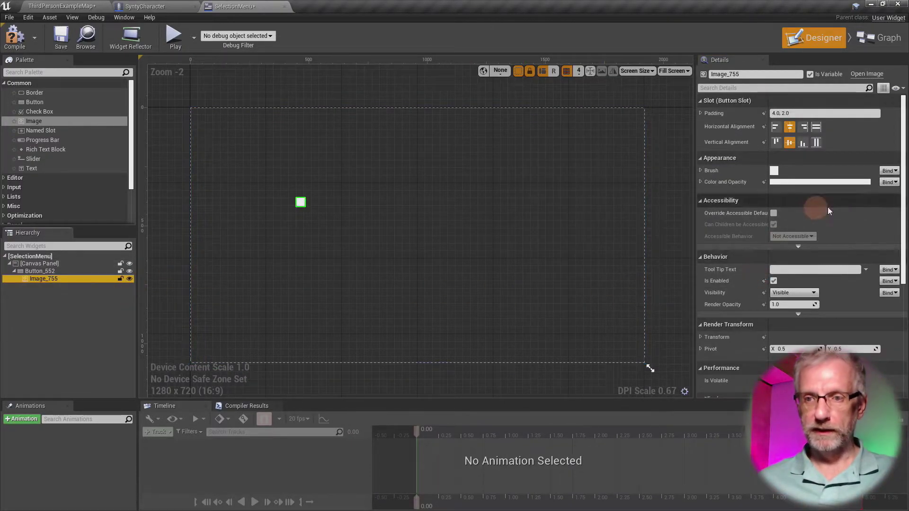
click(699, 170)
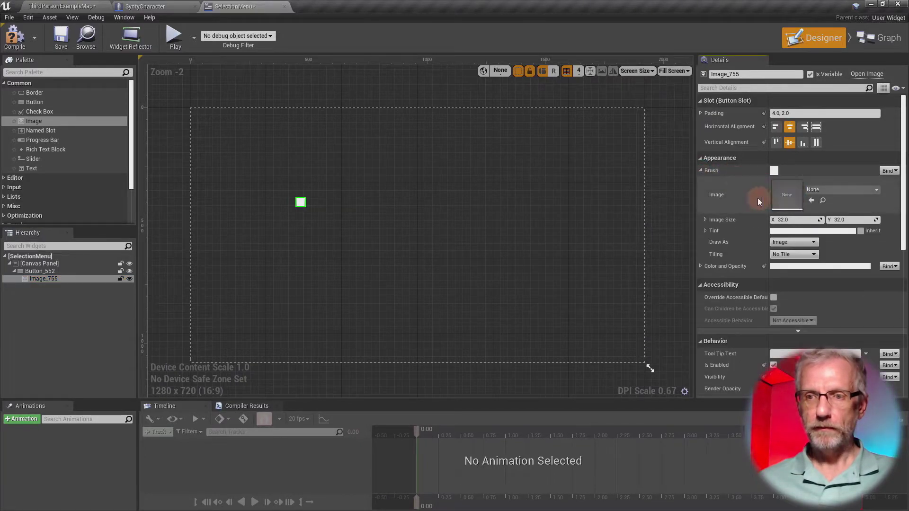
click(846, 192)
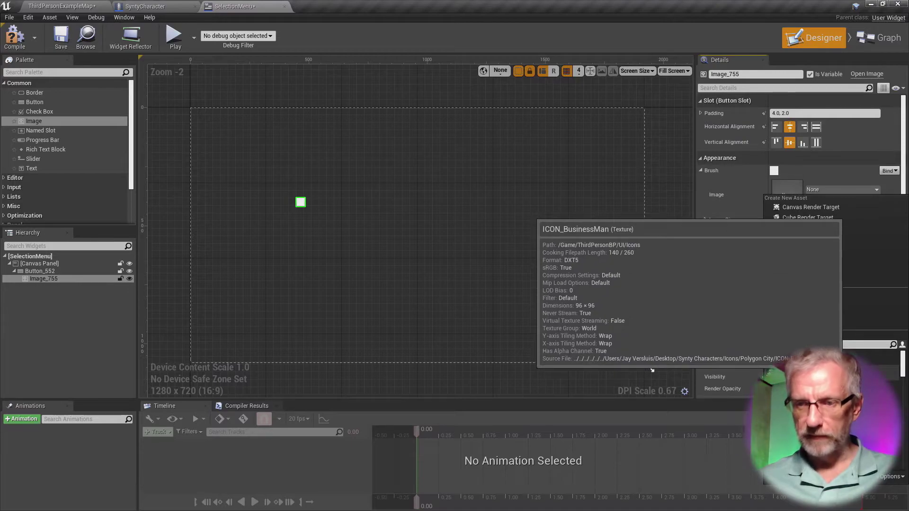
click(819, 374)
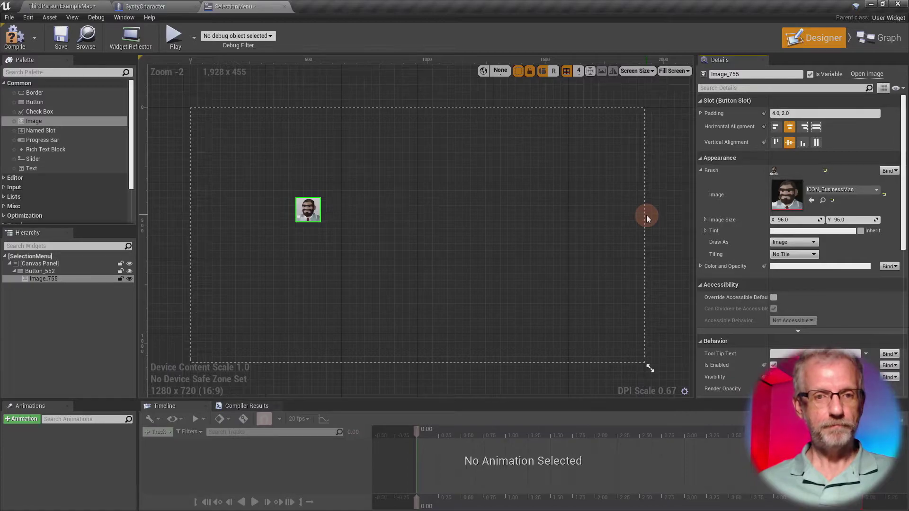
Rename the button that holds the businessman icon as BTN_Character1.
click(68, 272)
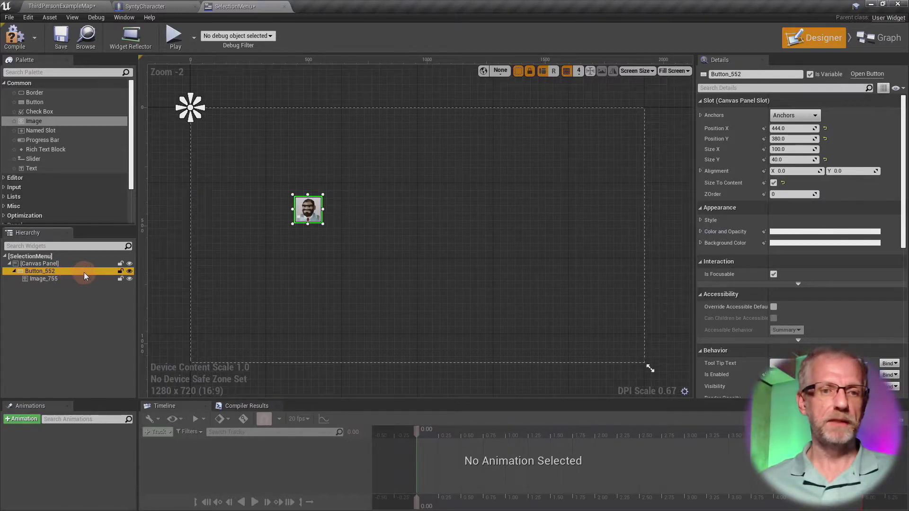
click(73, 278)
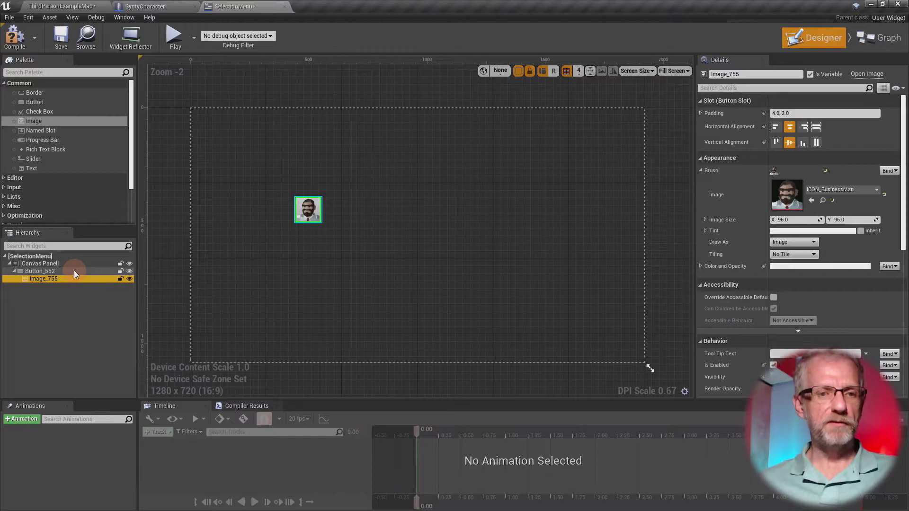
click(74, 271)
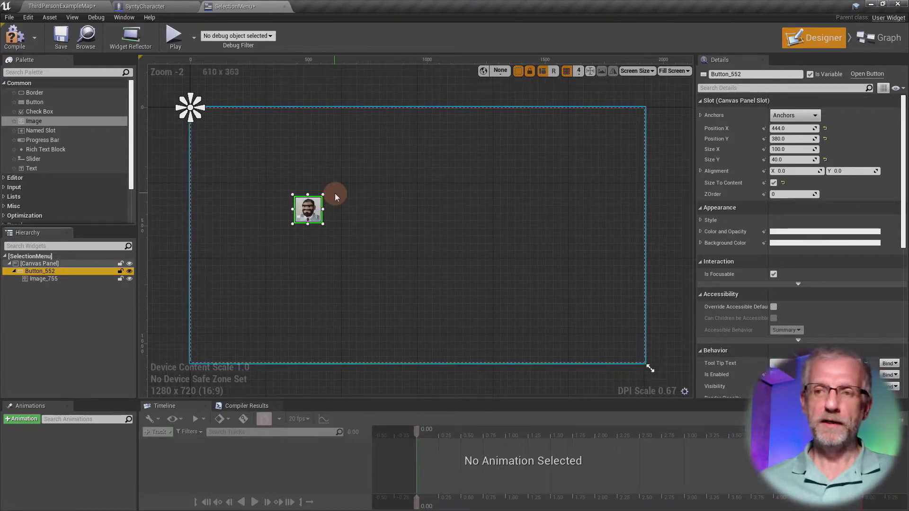
click(718, 74)
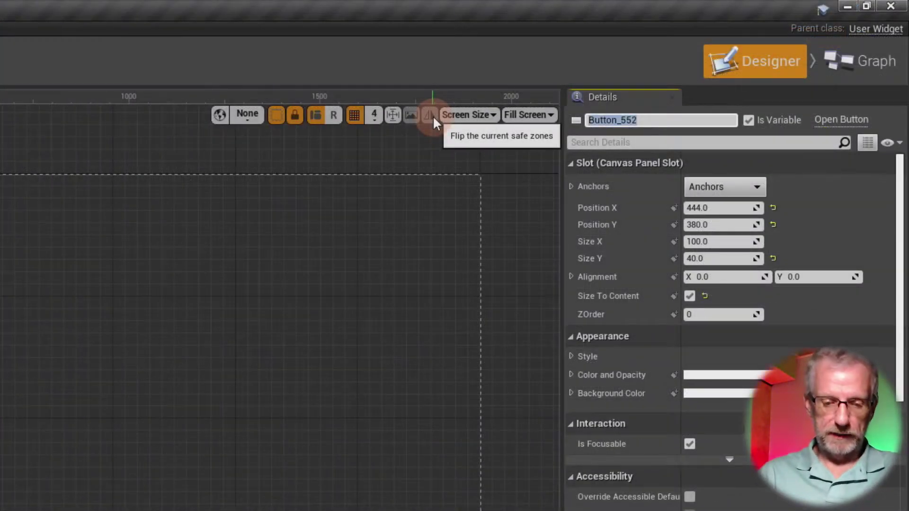
text(BTN_Character1)
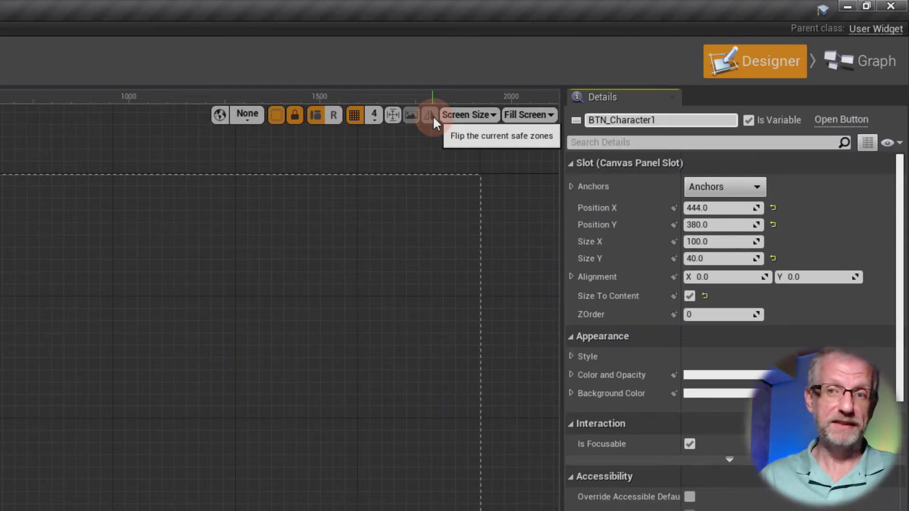
key(Return)
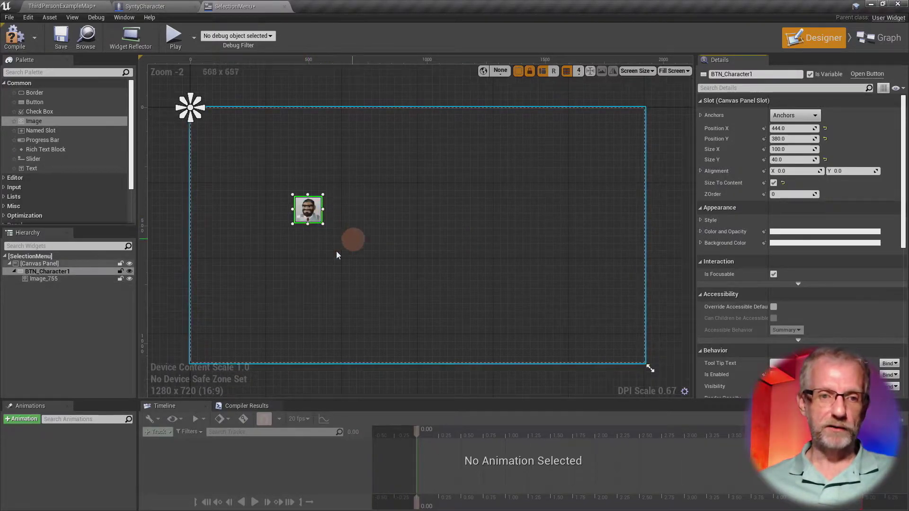
Duplicate BTN_Character1 together with its image and rename the copy as BTN_Character2.
click(86, 271)
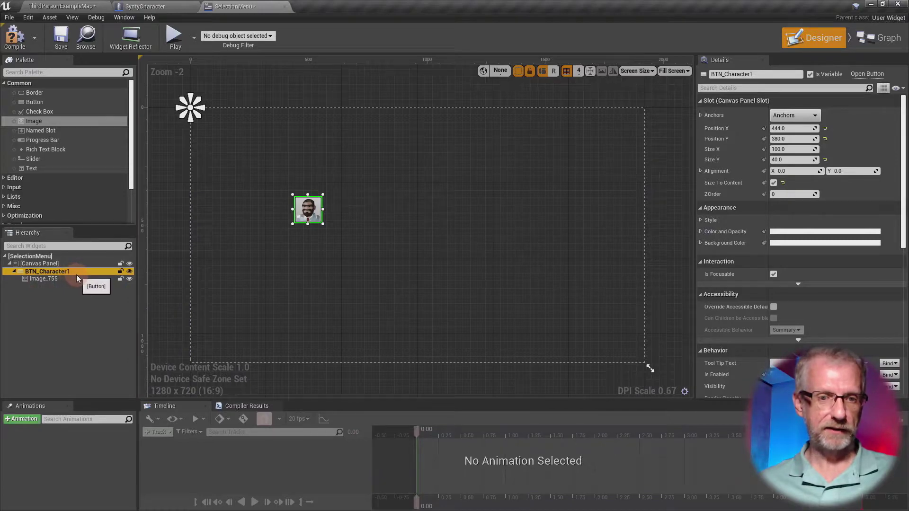
key(ctrl+d)
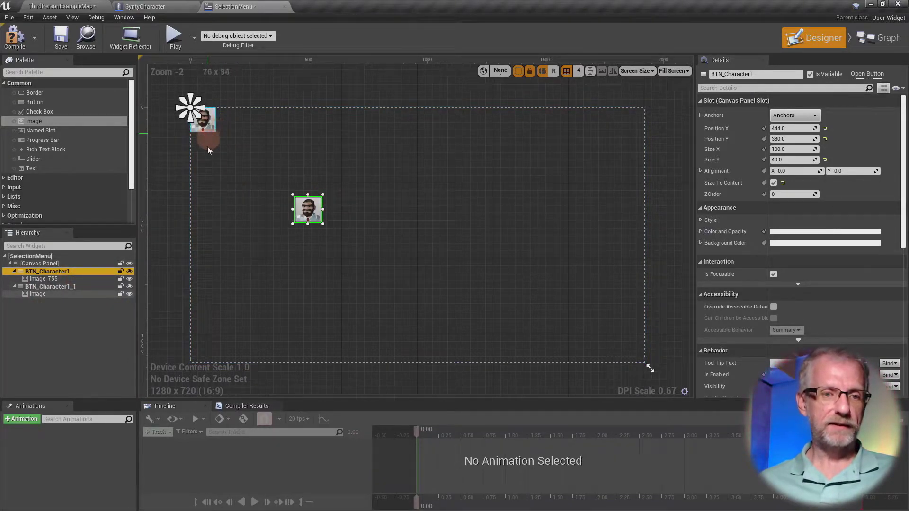
click(69, 287)
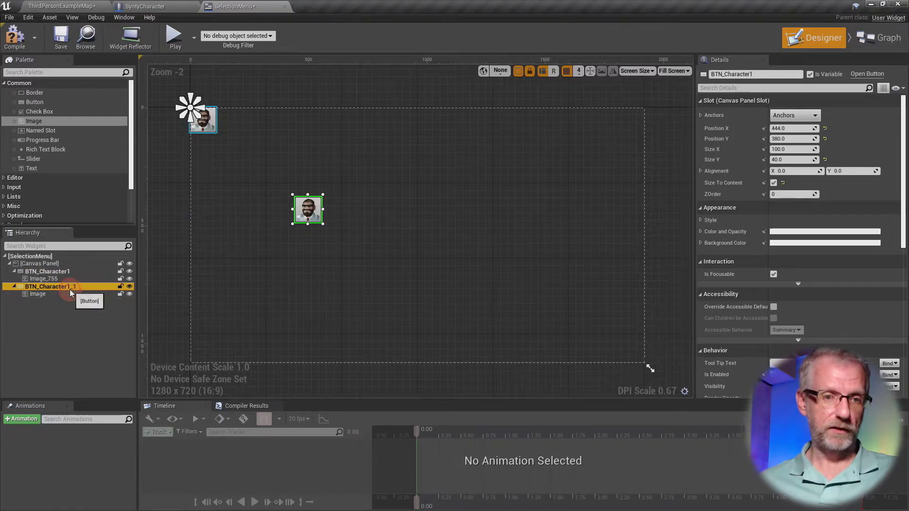
click(777, 74)
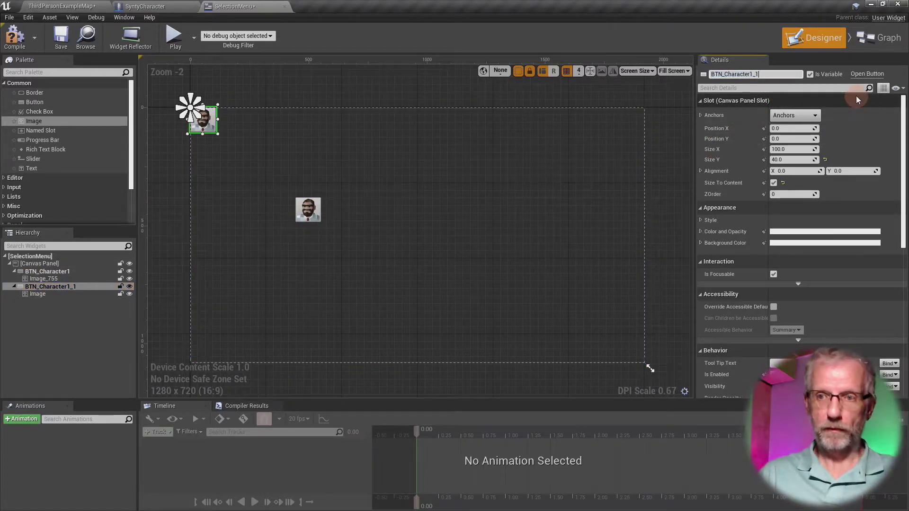
key(BackSpace)
key(BackSpace)
key(BackSpace)
text(2)
key(Return)
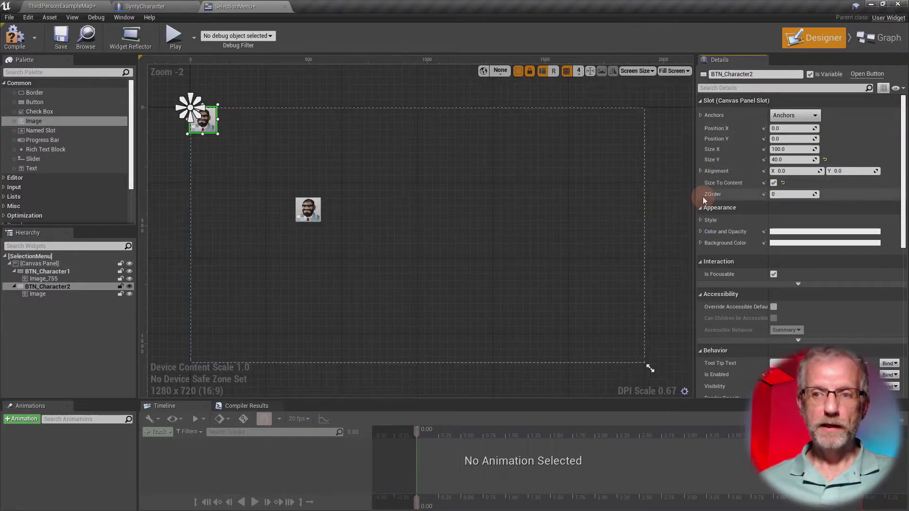
Set the brush image of the Image widget inside BTN_Character2 to the ICON_BusinessManSuit texture.
click(64, 296)
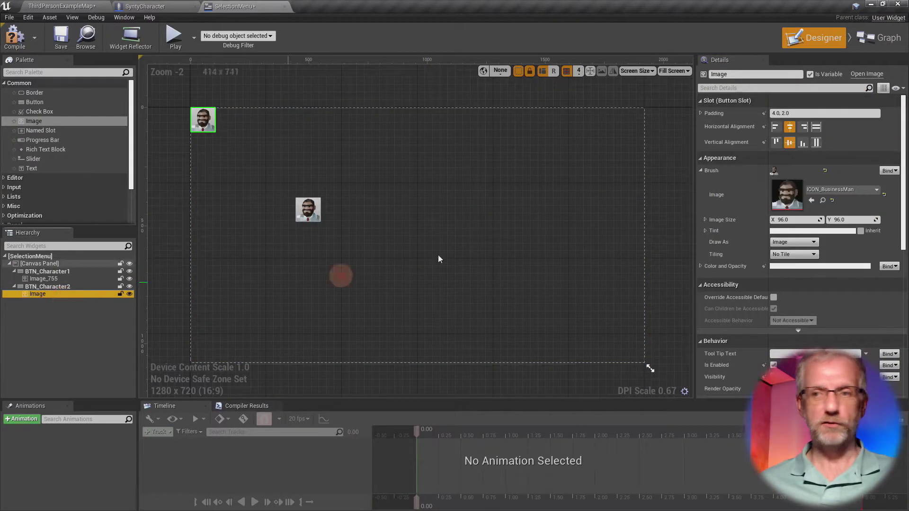
click(846, 189)
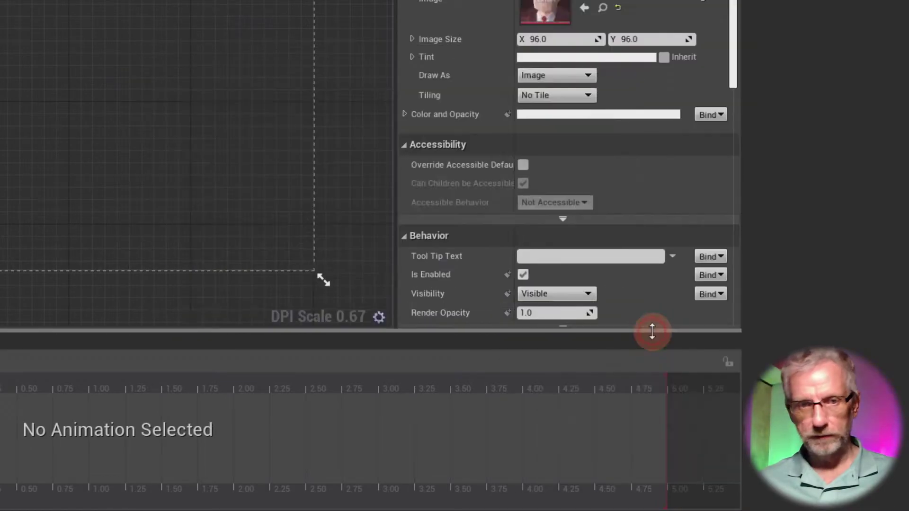
click(652, 330)
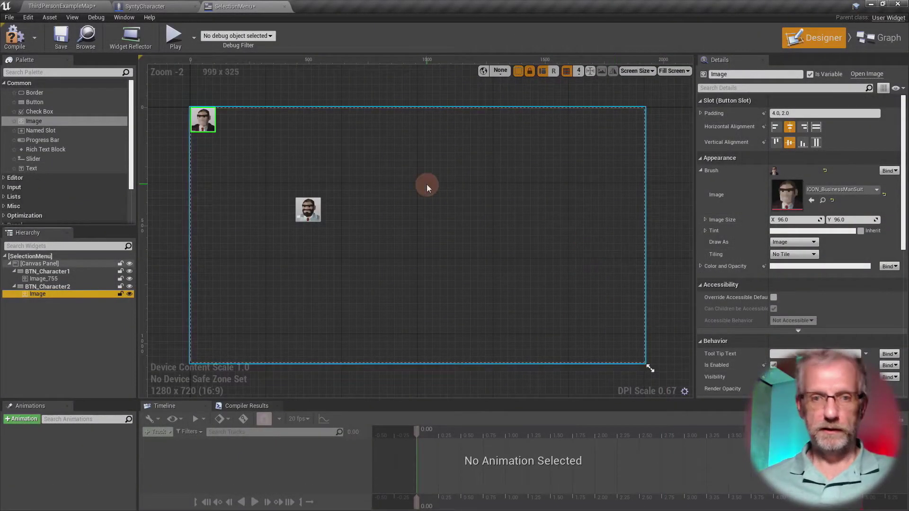
Try to move the Image widget of BTN_Character2 to about X 616, Y 276 on the canvas and undo the move.
drag(211, 132, 345, 178)
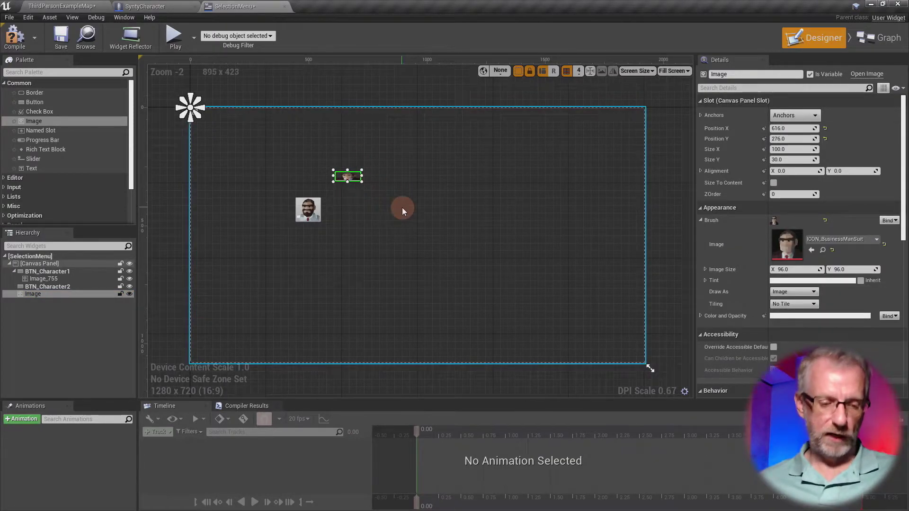
key(ctrl+z)
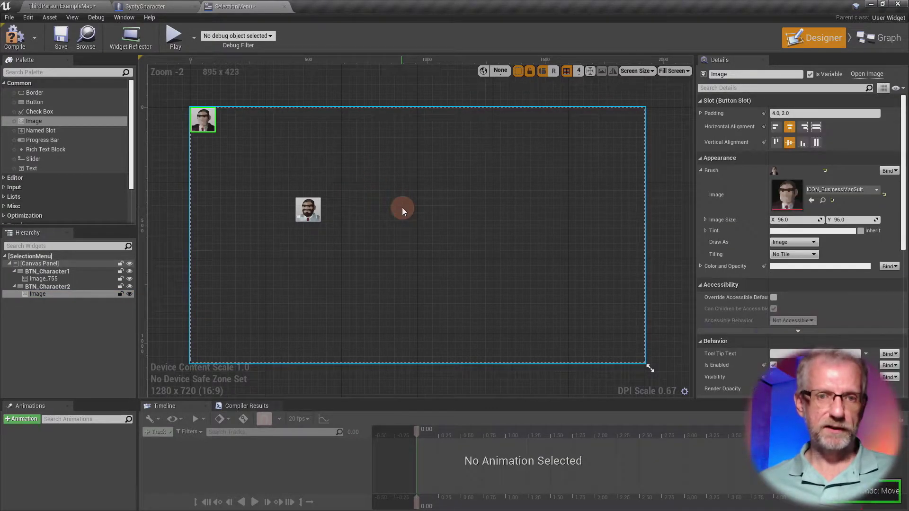
Wrap BTN_Character1 with a Horizontal Box on the canvas panel.
click(75, 287)
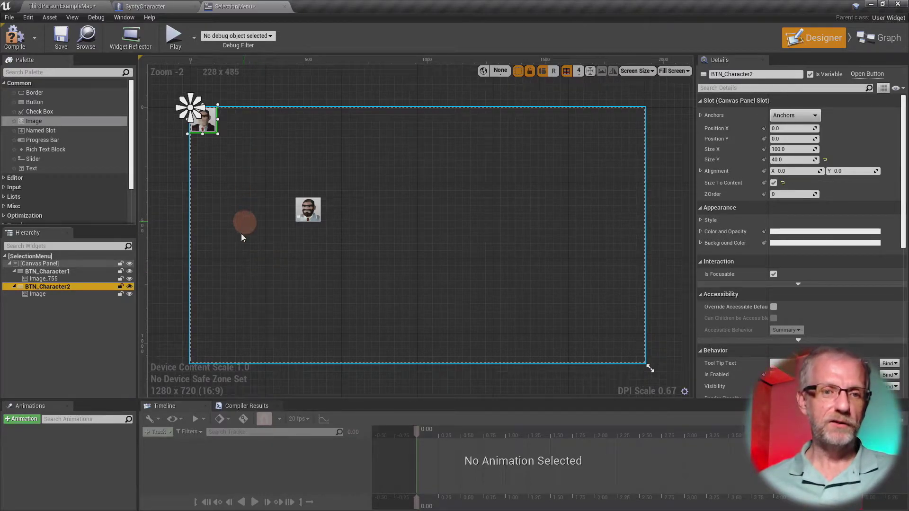
click(70, 272)
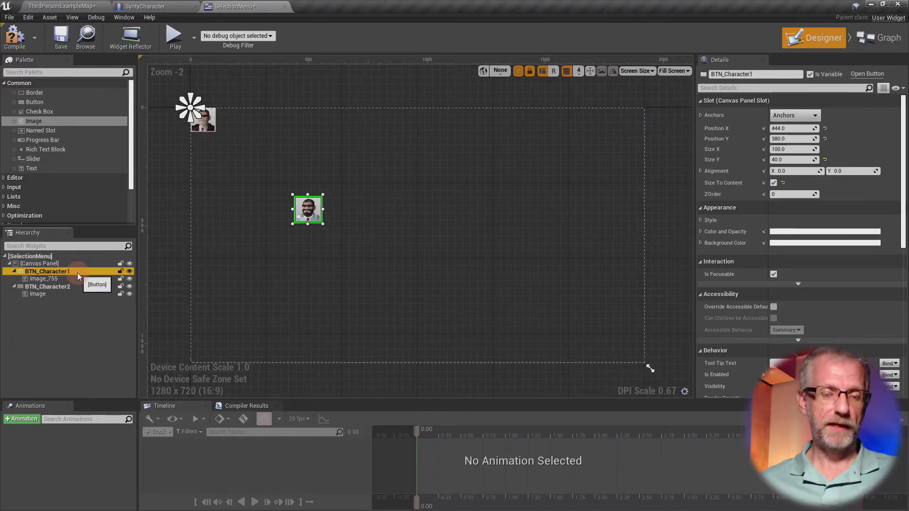
right_click(78, 272)
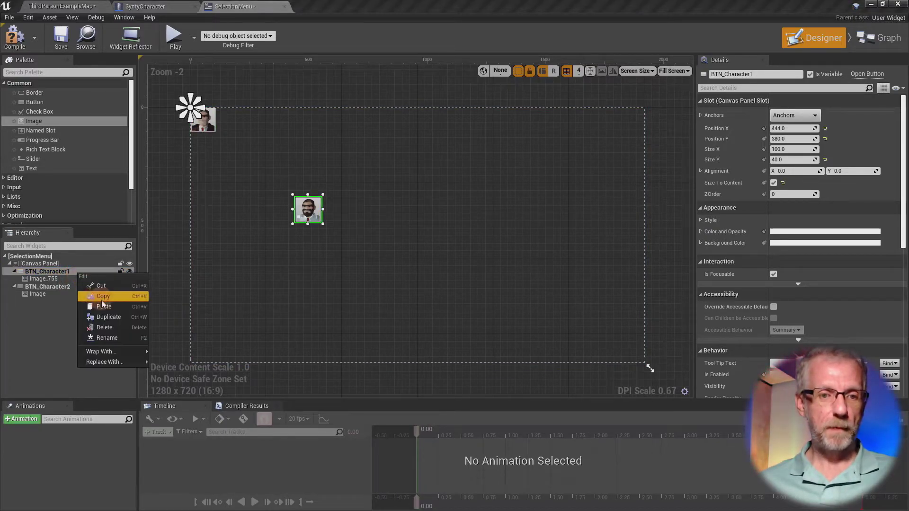
mouse_move(119, 352)
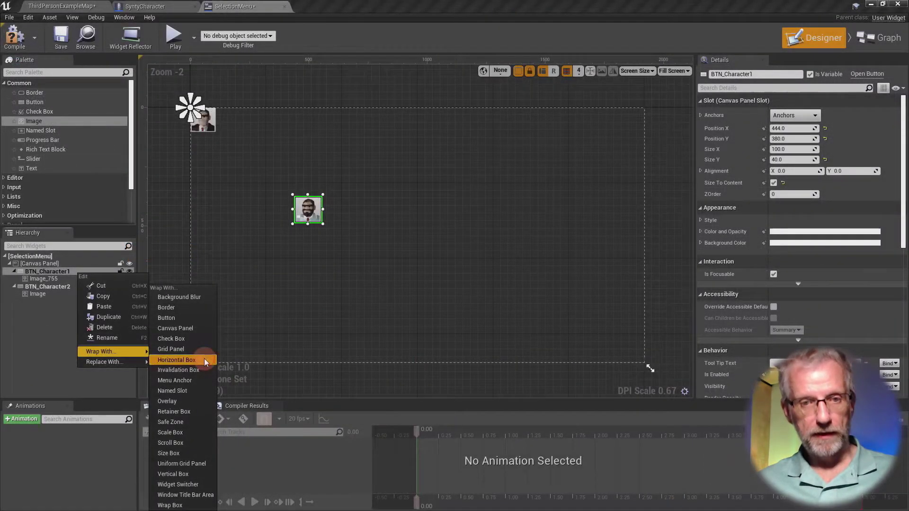
click(330, 265)
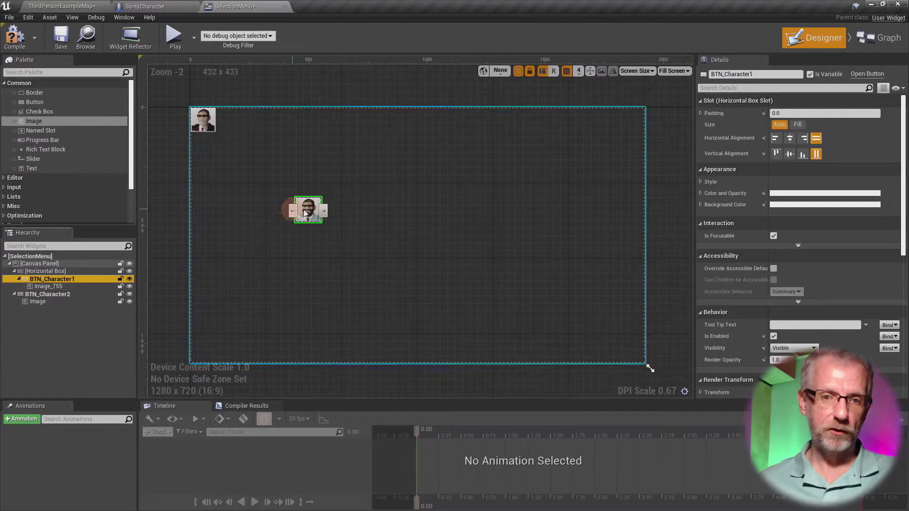
Move BTN_Character2 with its image into the Horizontal Box, after BTN_Character1.
click(76, 272)
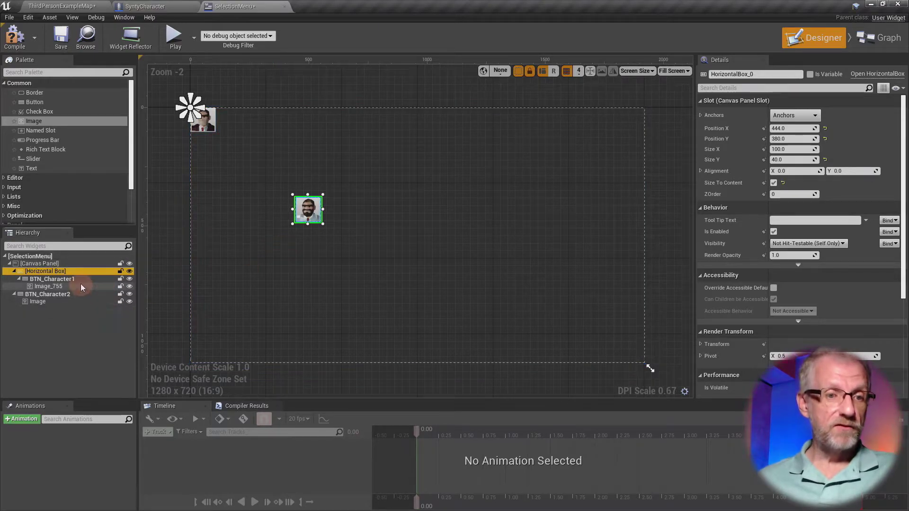
click(61, 295)
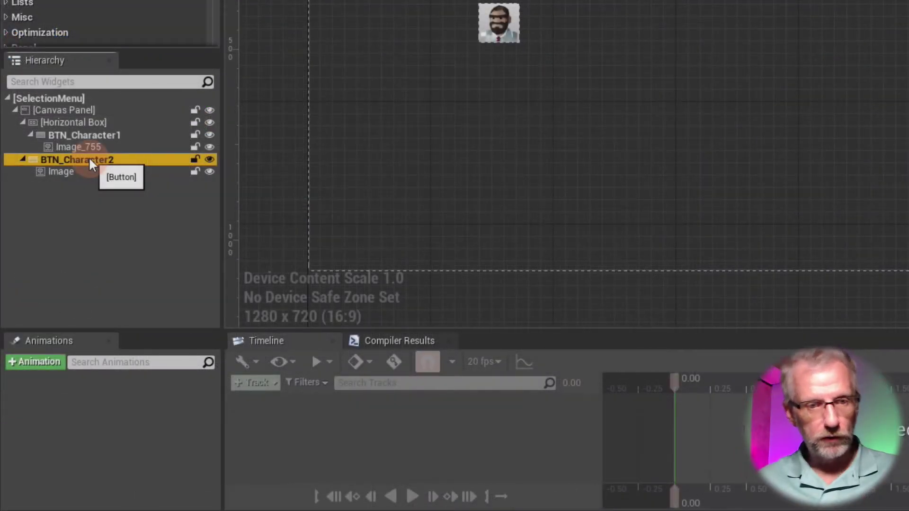
drag(56, 294, 56, 272)
mouse_move(92, 125)
mouse_down()
mouse_move(92, 143)
mouse_move(96, 121)
mouse_up()
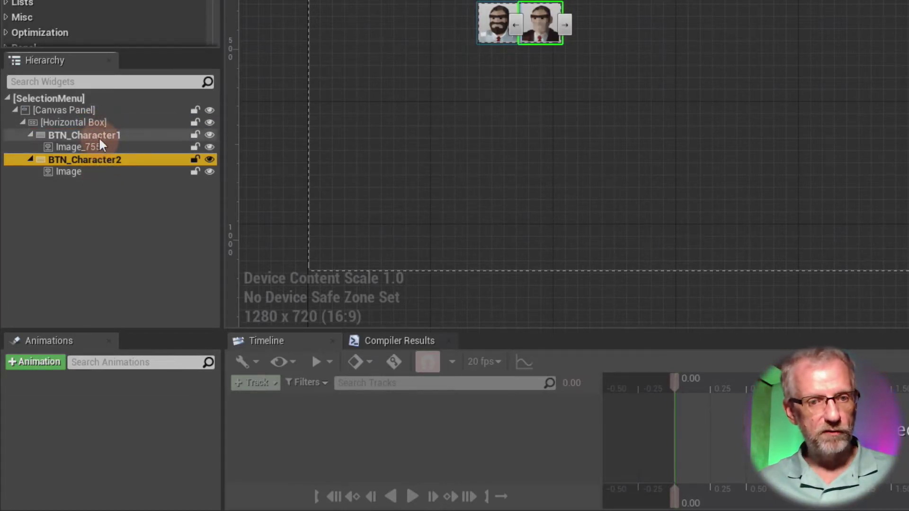
Move the Horizontal Box with both buttons to the lower part of the canvas, at about X 476, Y 860.
click(90, 122)
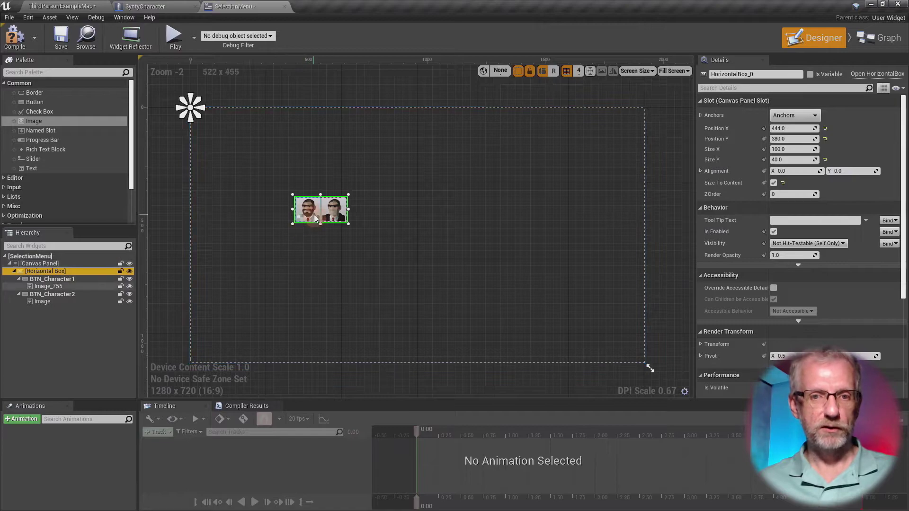
drag(315, 214, 322, 324)
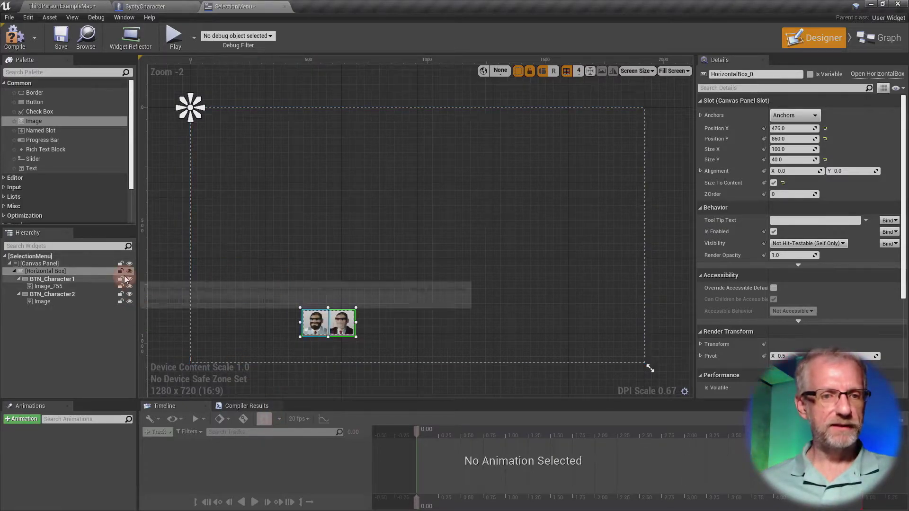
click(71, 293)
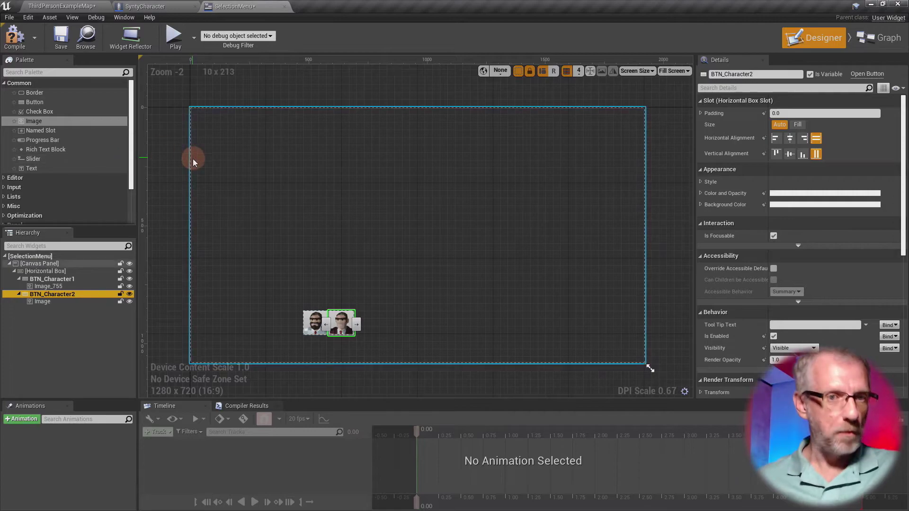
Examine the character meshes in the level editor's PolygonCity > Meshes > Characters folder to see which characters need buttons.
click(75, 7)
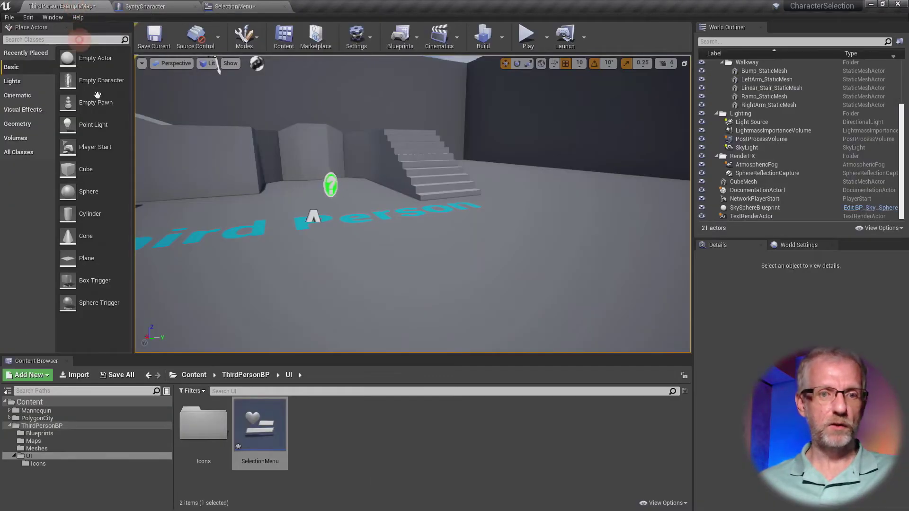
double_click(40, 418)
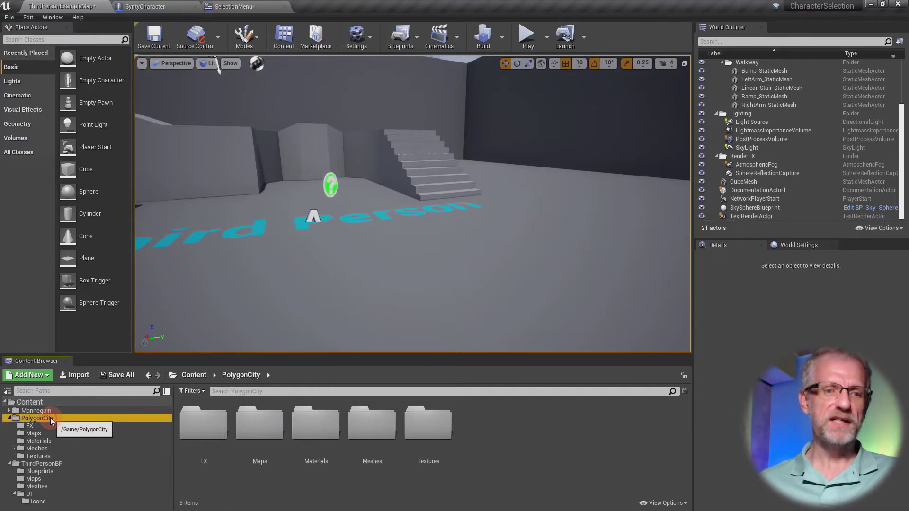
double_click(61, 448)
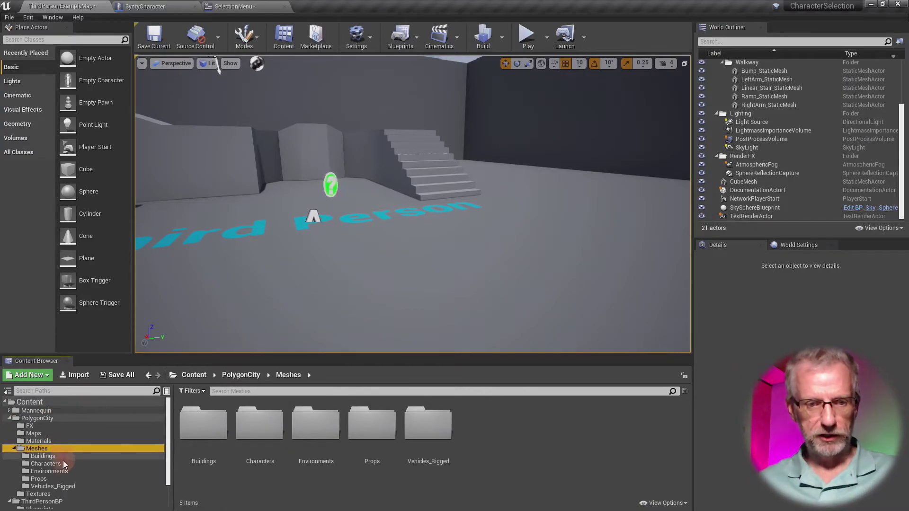
click(45, 465)
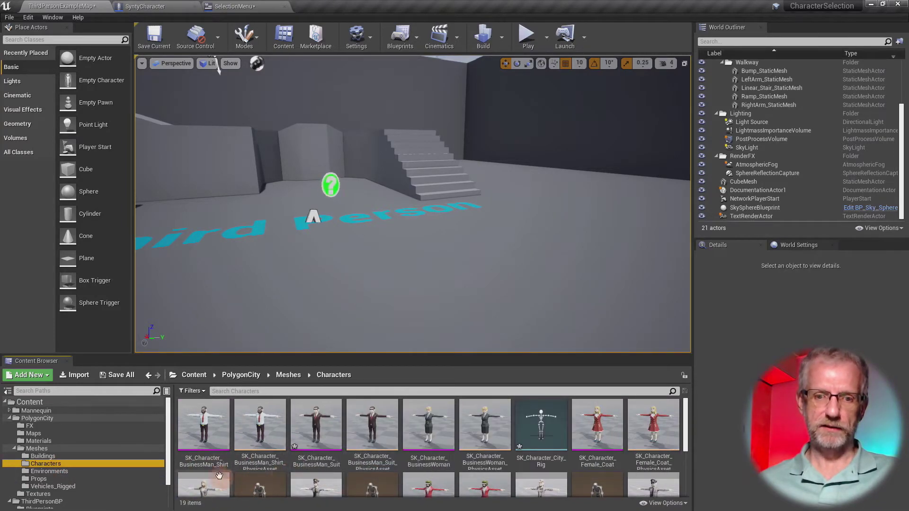
drag(389, 356, 388, 313)
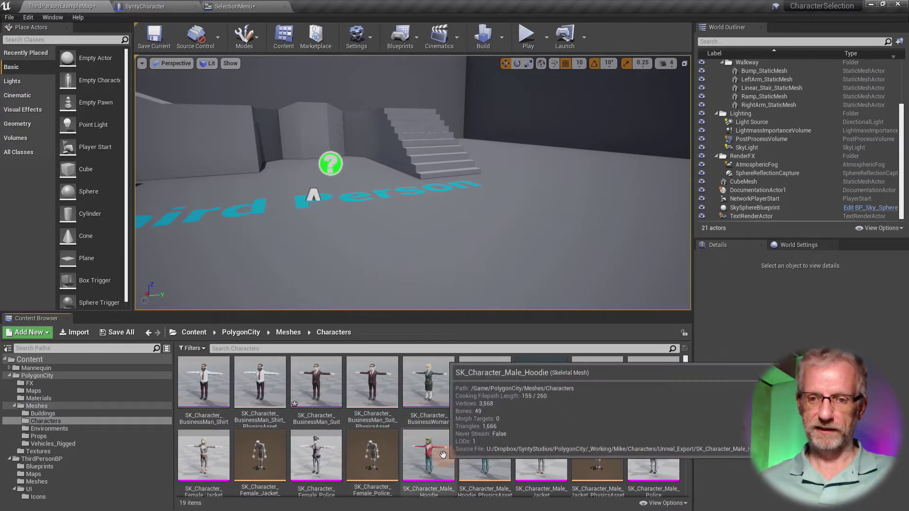
scroll(474, 455, down, 2)
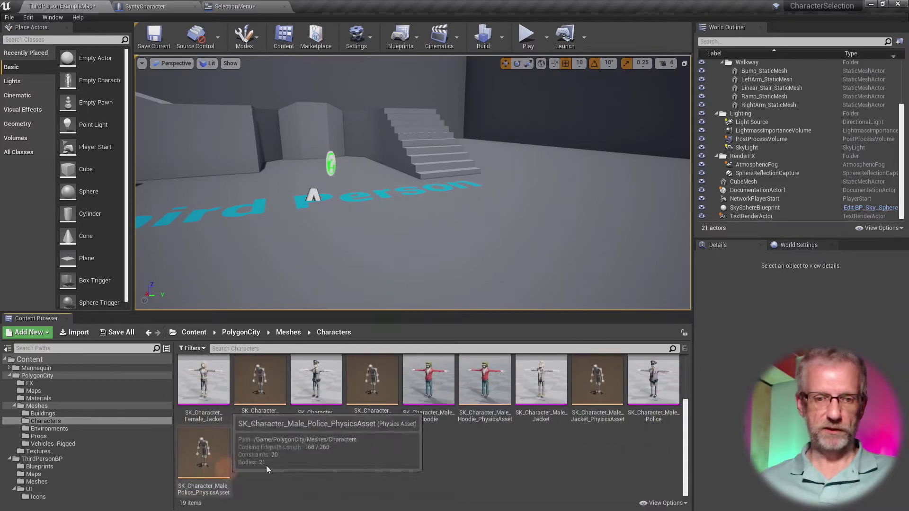
scroll(448, 453, up, 2)
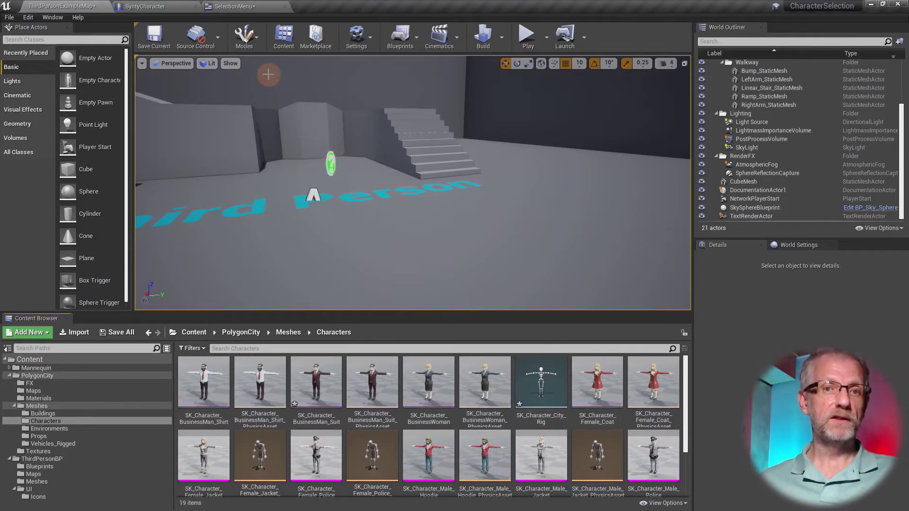
In the SelectionMenu widget, duplicate BTN_Character2 and its image seven times inside the Horizontal Box.
click(239, 8)
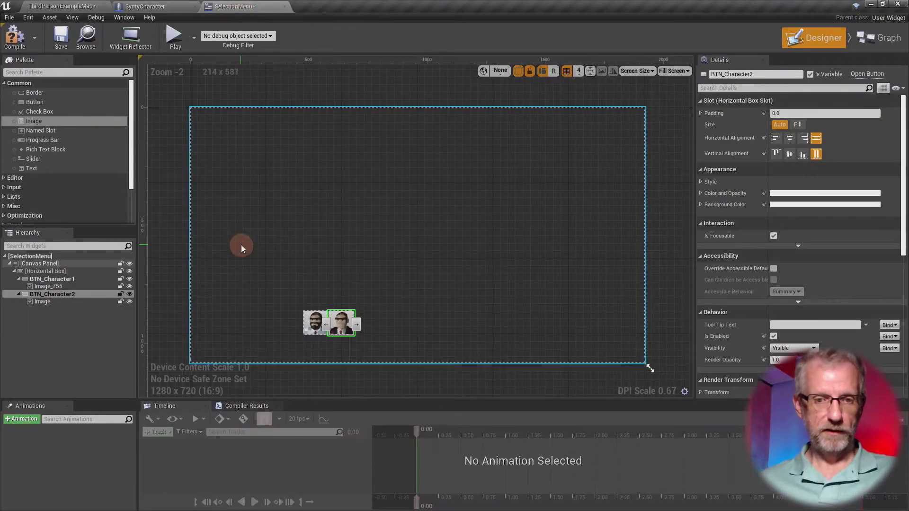
click(65, 295)
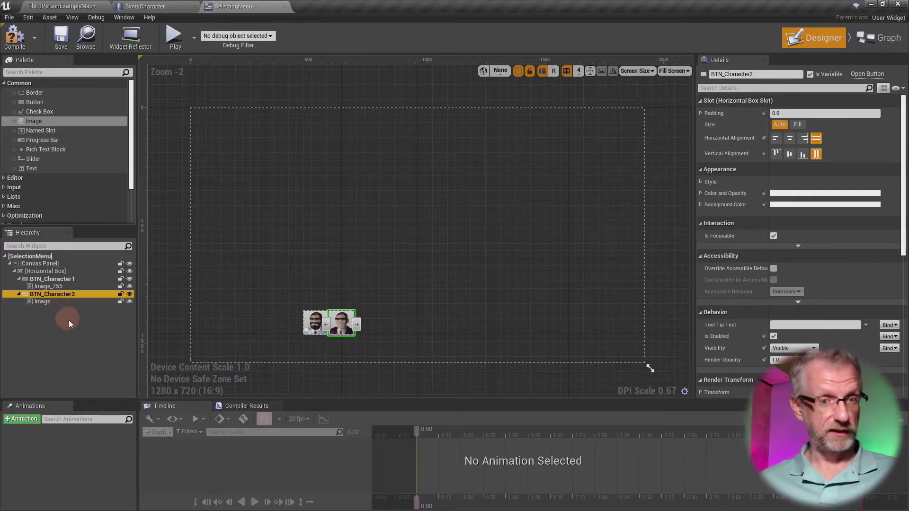
key(ctrl+d)
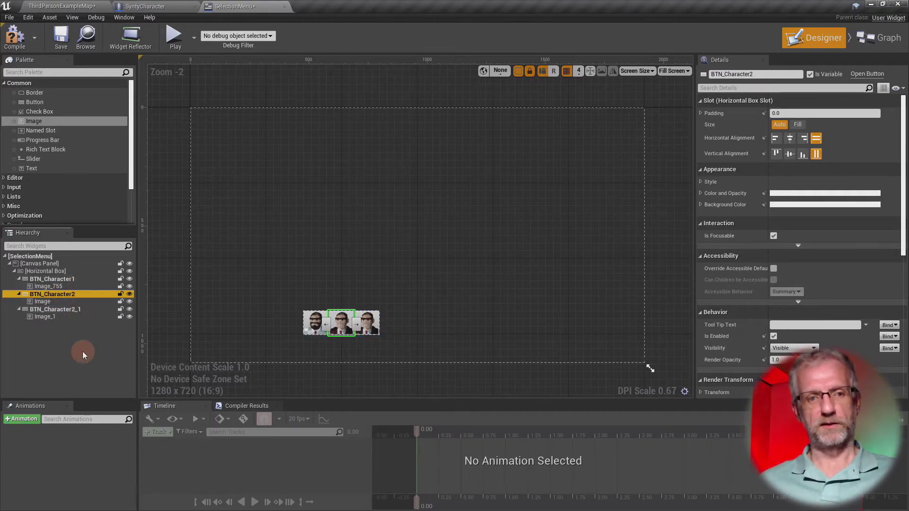
key(ctrl+d)
key(ctrl+d)
key(ctrl+d)
key(ctrl+d)
key(ctrl+d)
key(ctrl+d)
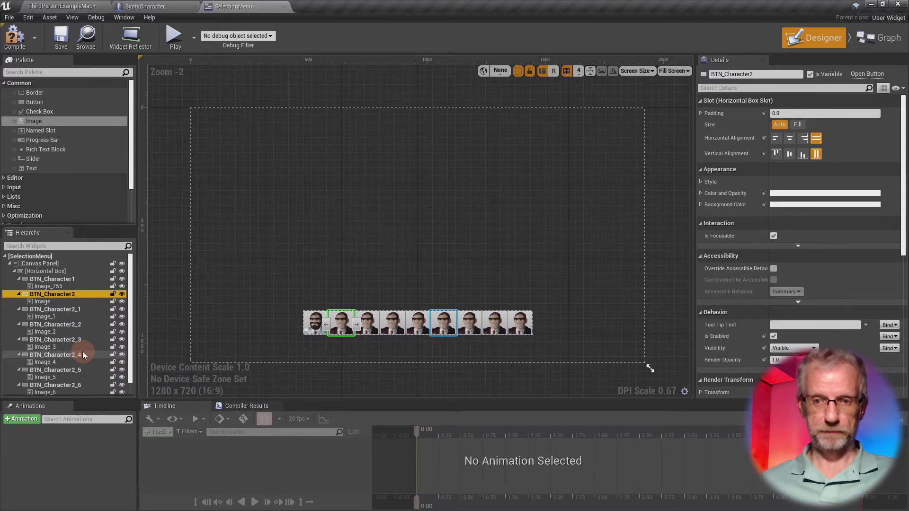
Rename BTN_Character2_1 as BTN_Character3 and set the brush image of its Image widget to ICON_BusinessWoman.
click(80, 310)
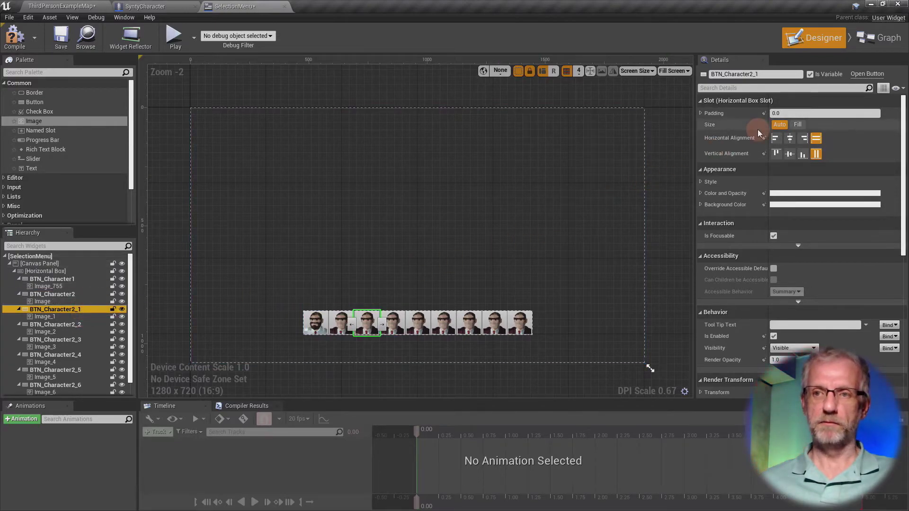
click(776, 75)
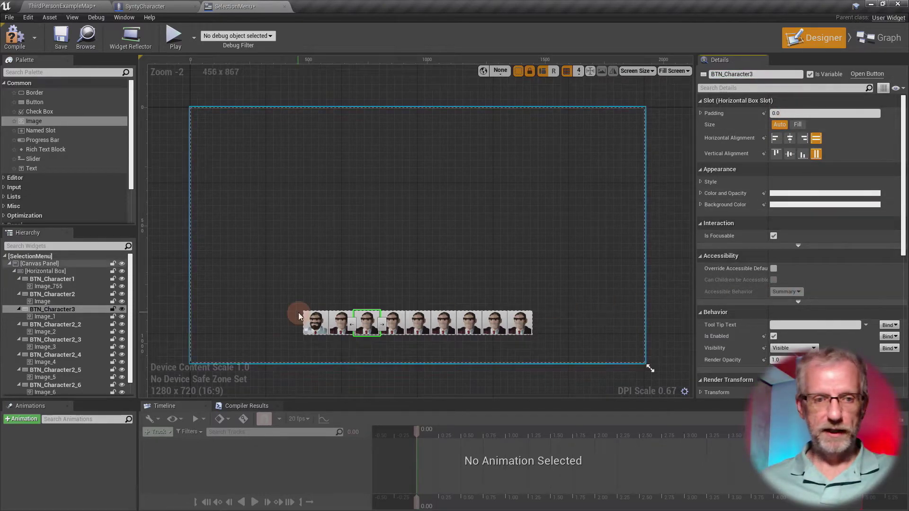
click(45, 316)
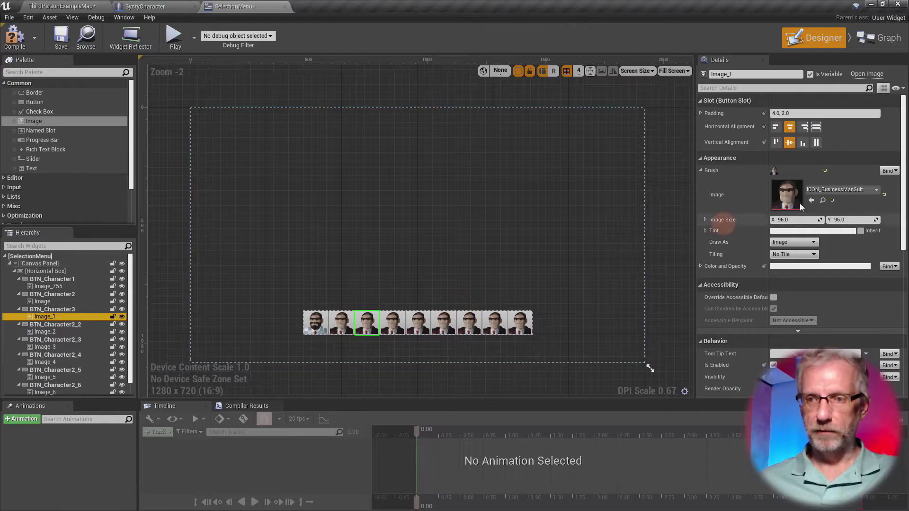
click(841, 192)
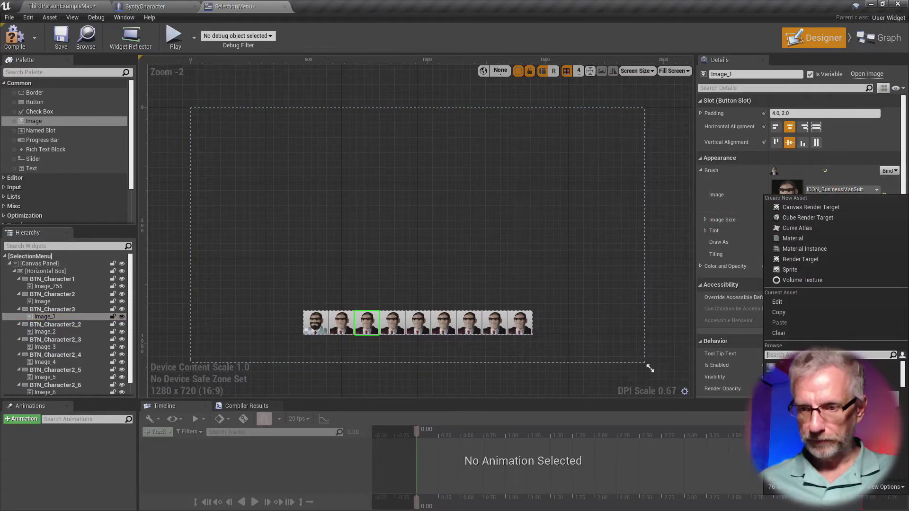
click(804, 379)
Rename the button BTN_Character2_2 as BTN_Character4.
scroll(412, 340, up, 4)
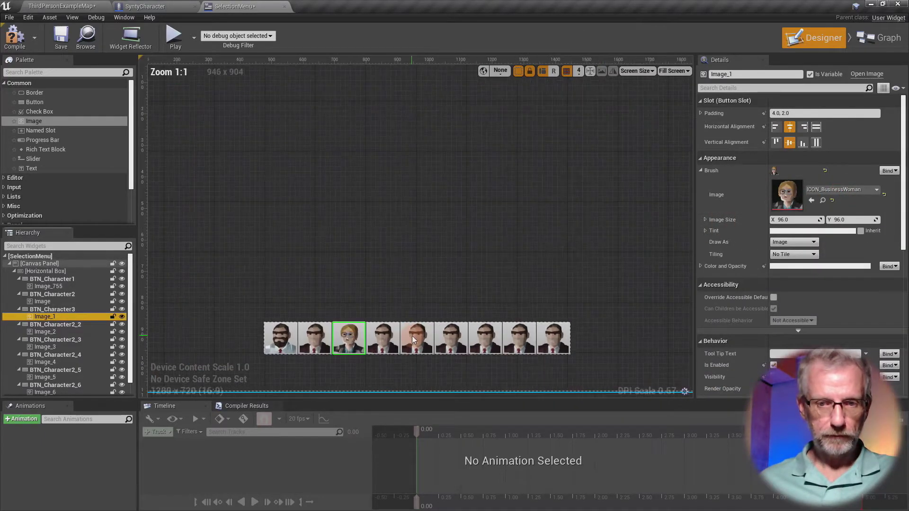
right_drag(412, 336, 398, 232)
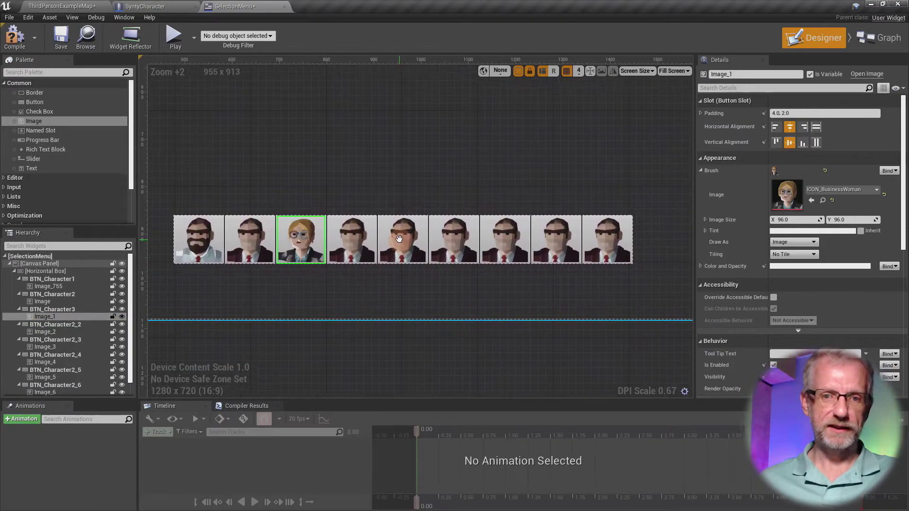
click(81, 324)
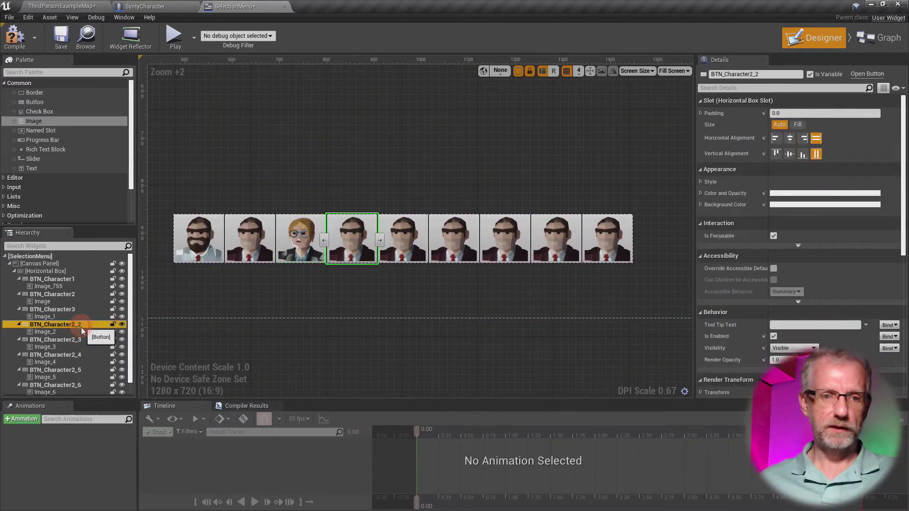
click(779, 76)
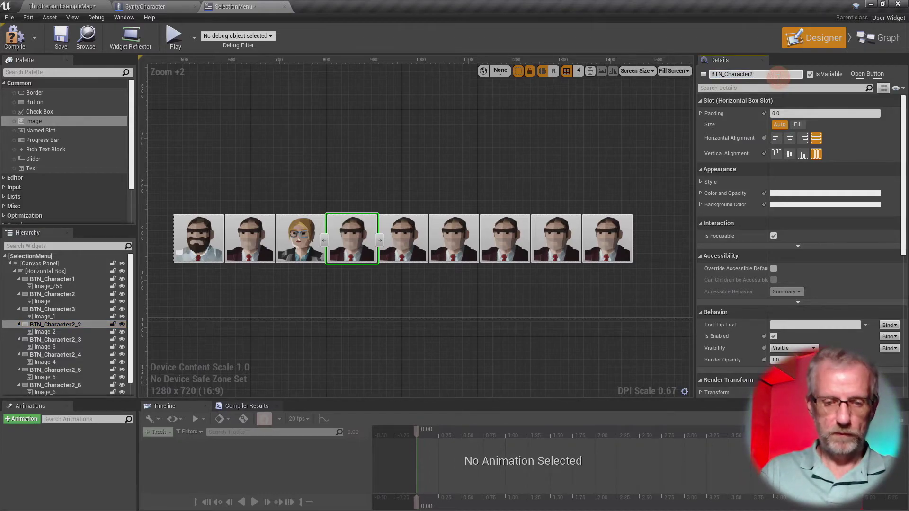
key(BackSpace)
text(4)
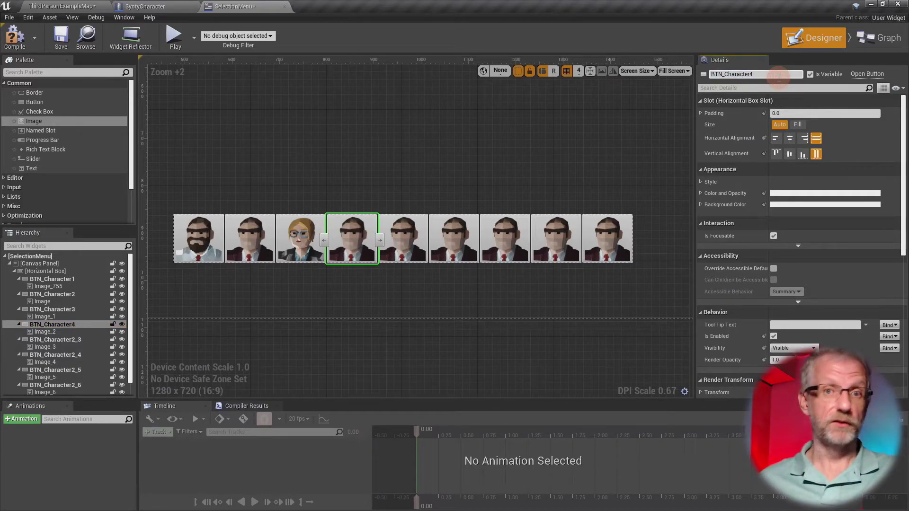
key(Return)
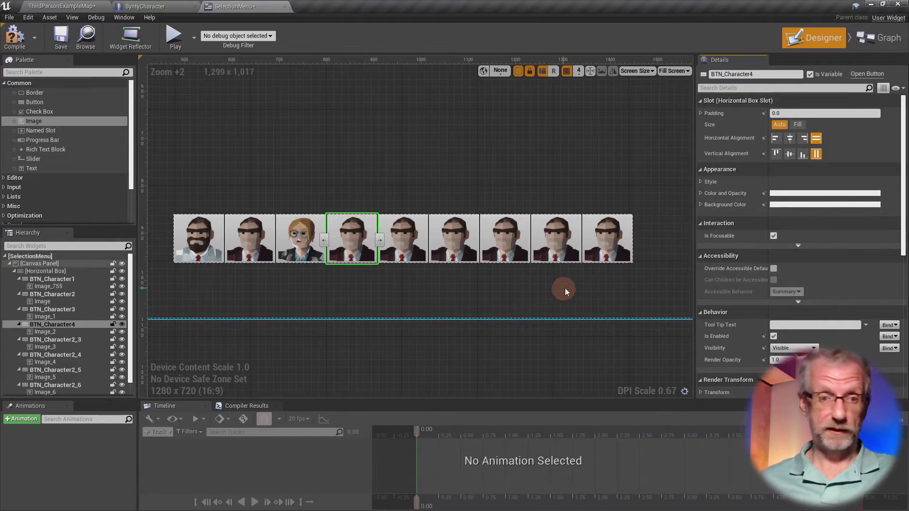
Set the brush image of the Image widget inside BTN_Character4 to ICON_FemaleCoat.
click(45, 332)
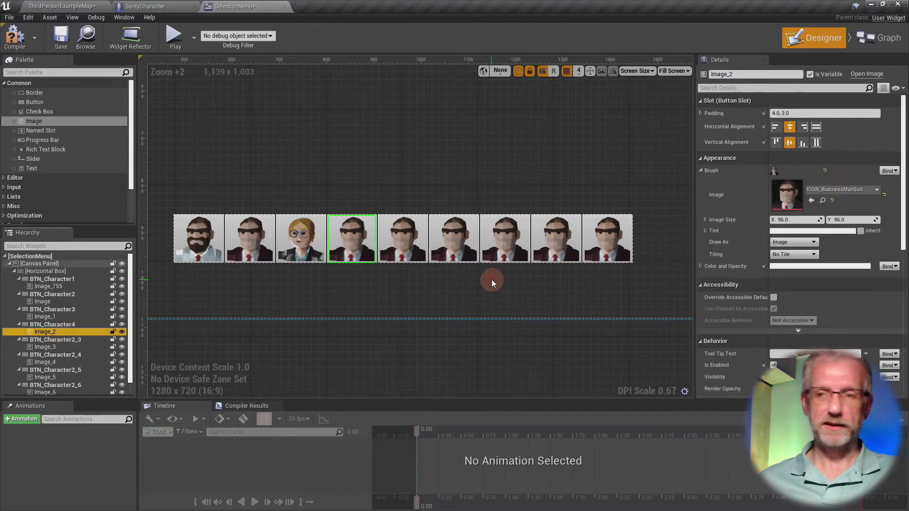
click(853, 189)
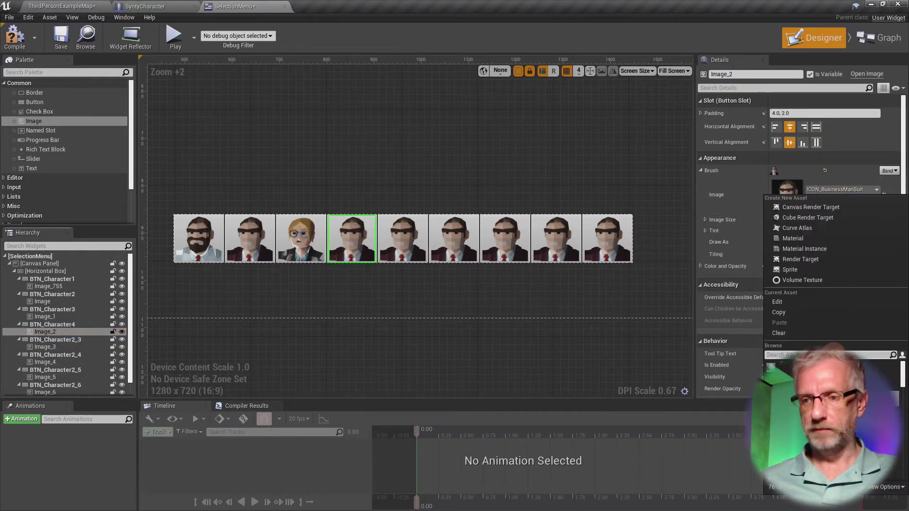
click(805, 417)
click(843, 189)
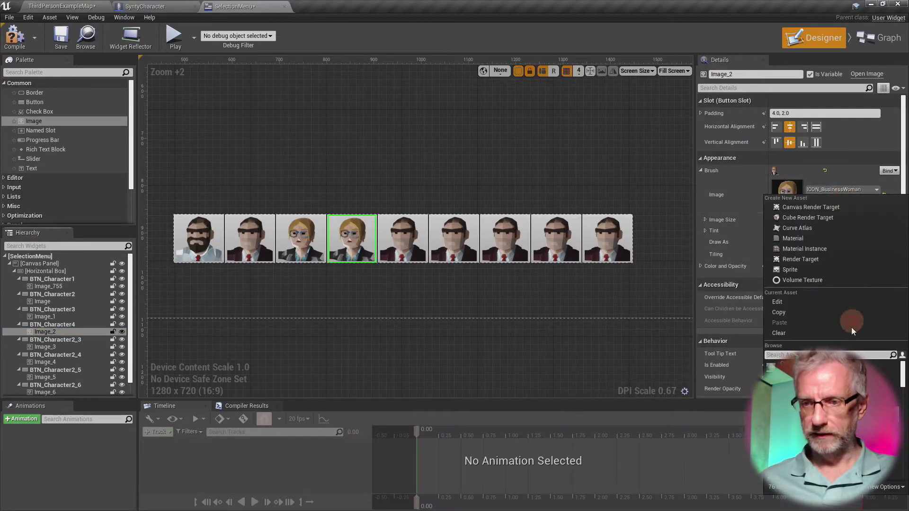
click(848, 353)
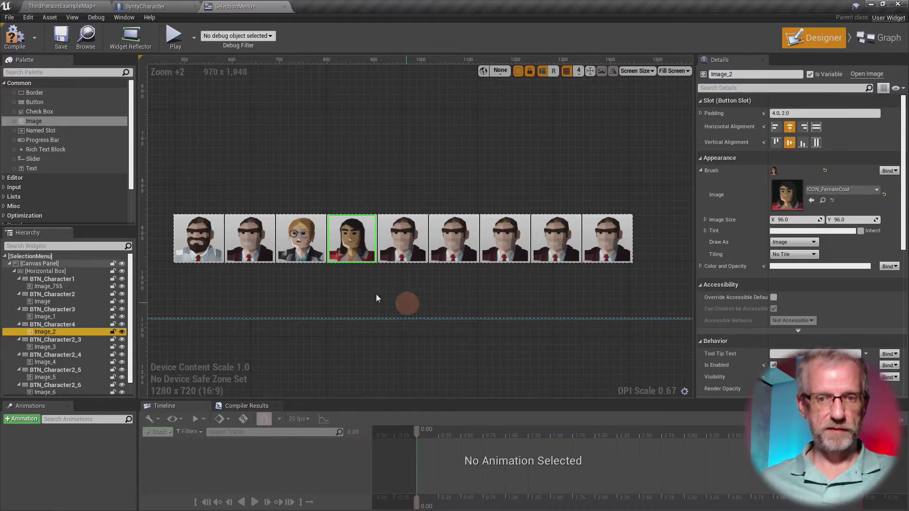
Rename the button BTN_Character2_3 as BTN_Character5.
click(56, 340)
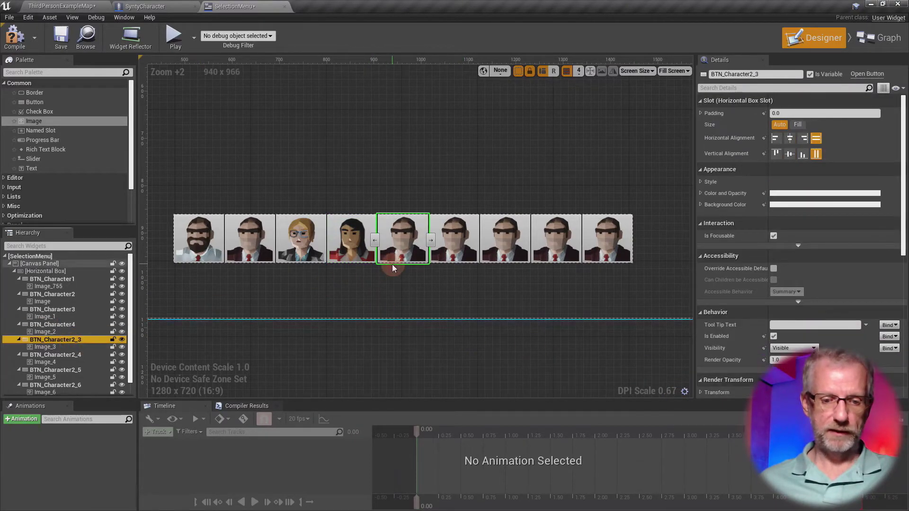
click(785, 74)
key(BackSpace)
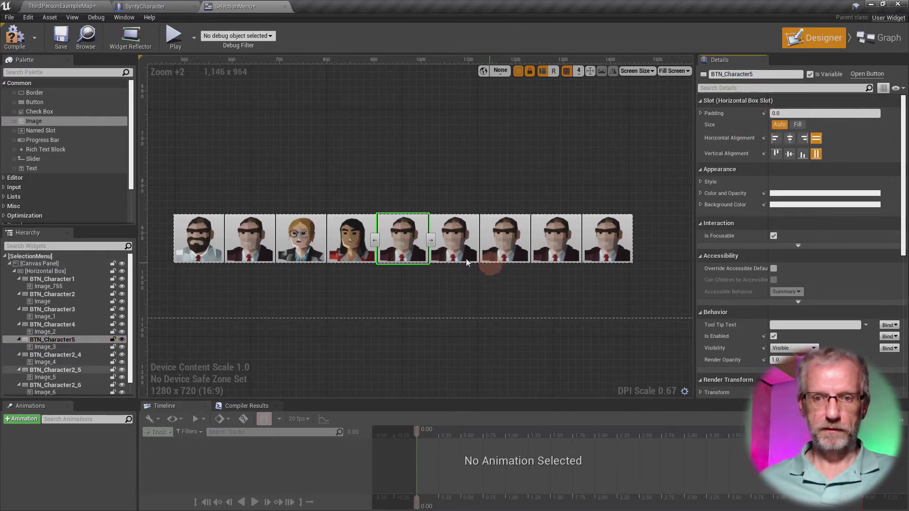
Rename the button BTN_Character2_4 as BTN_Character6.
click(455, 249)
click(774, 74)
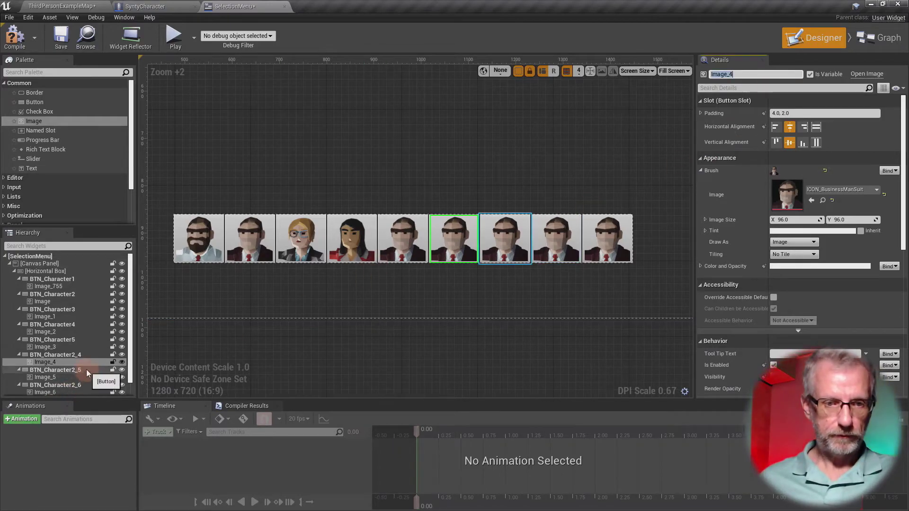
click(84, 356)
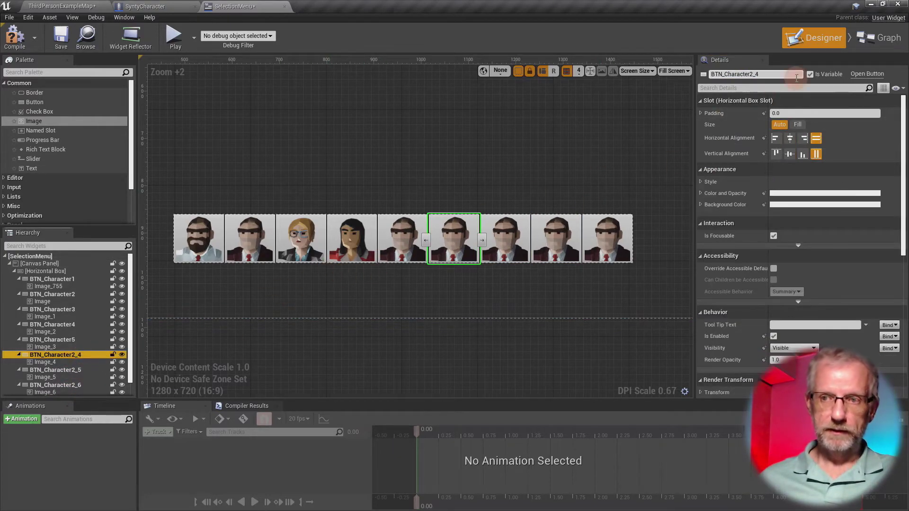
click(777, 76)
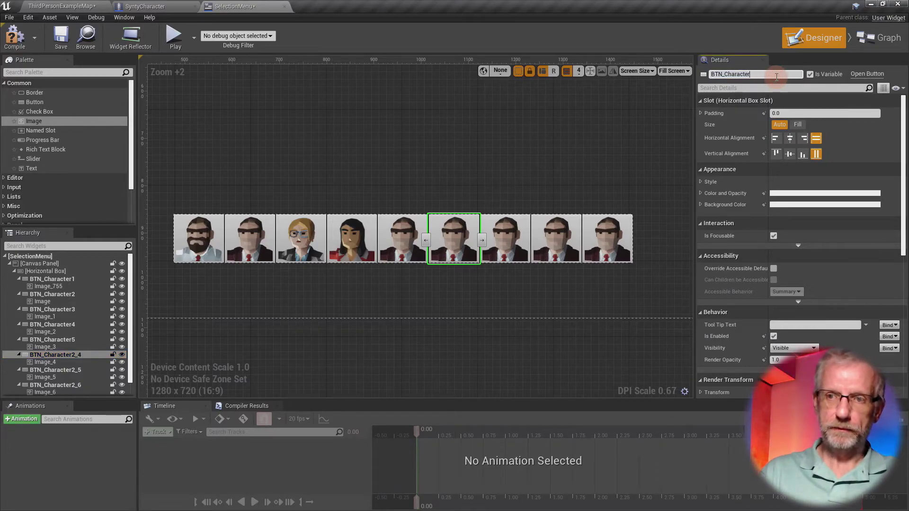
key(Return)
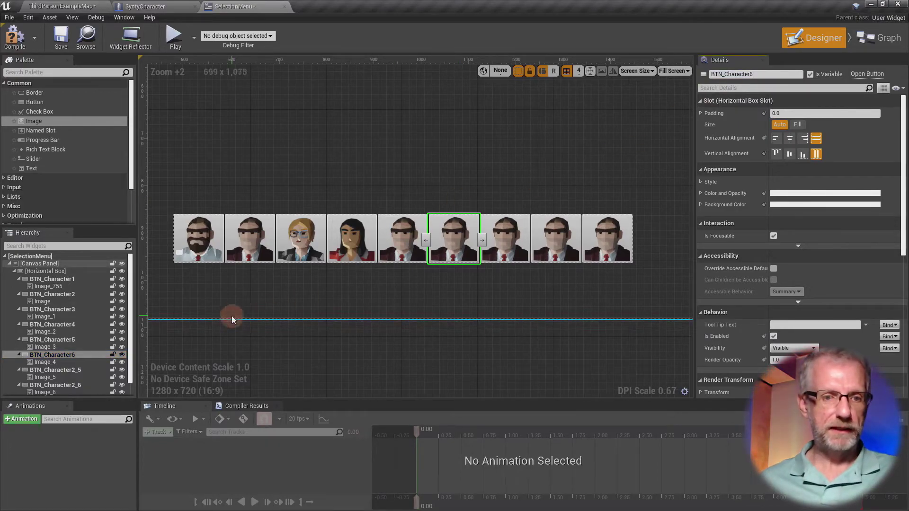
Rename the button BTN_Character2_5 as BTN_Character7.
click(74, 370)
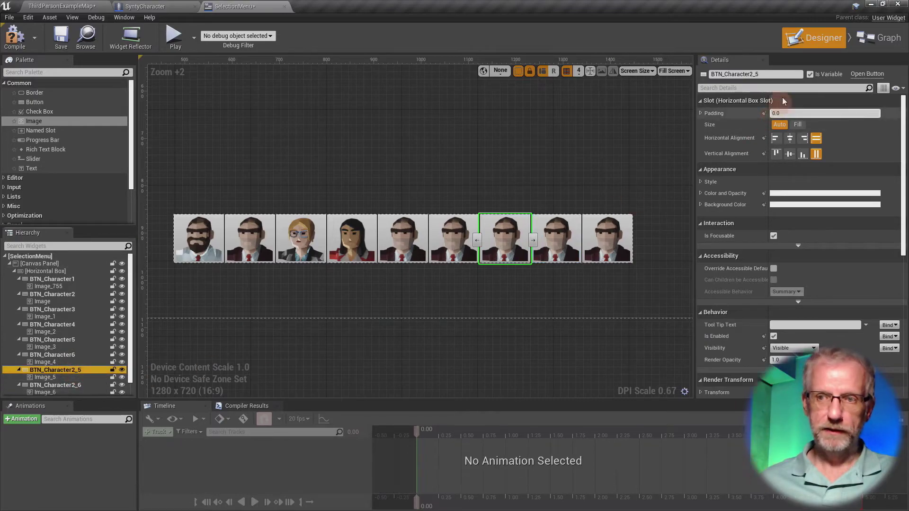
click(770, 76)
key(BackSpace)
key(BackSpace)
key(BackSpace)
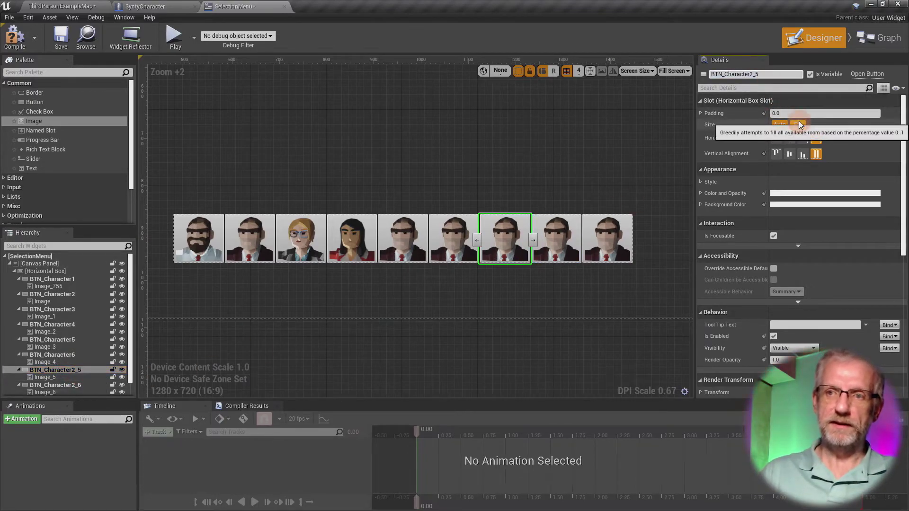
text(7)
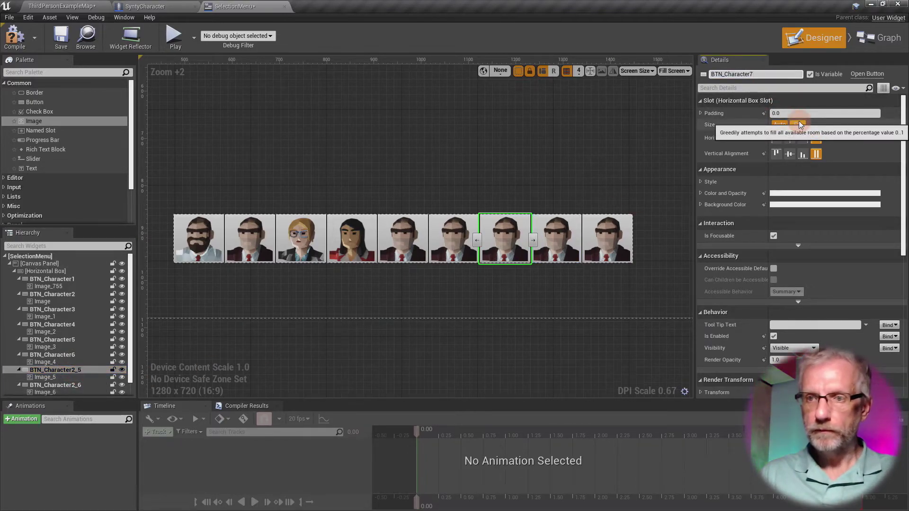
key(Return)
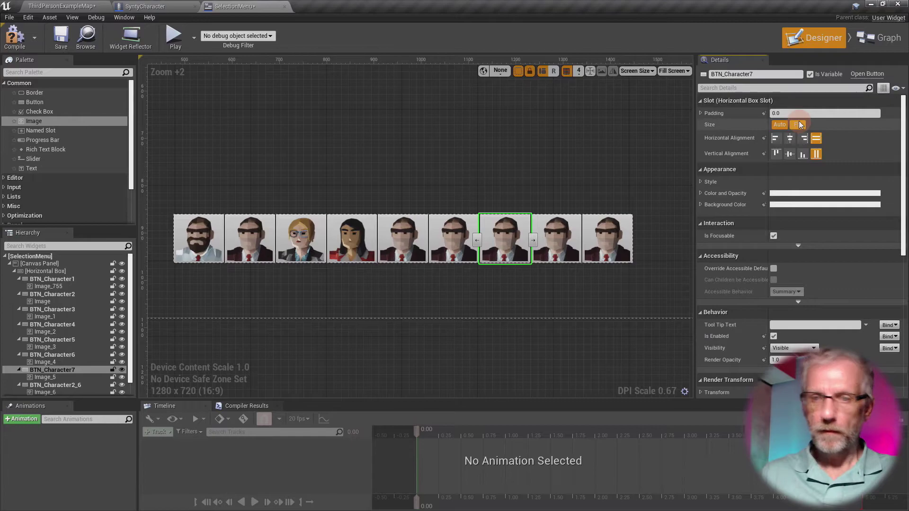
Rename the button BTN_Character2_6 as BTN_Character8.
click(76, 385)
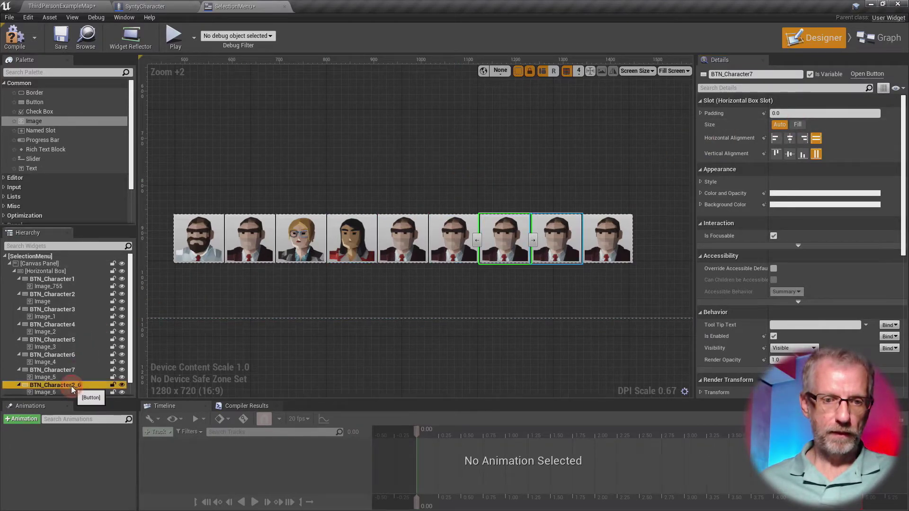
click(771, 74)
key(BackSpace)
key(BackSpace)
key(BackSpace)
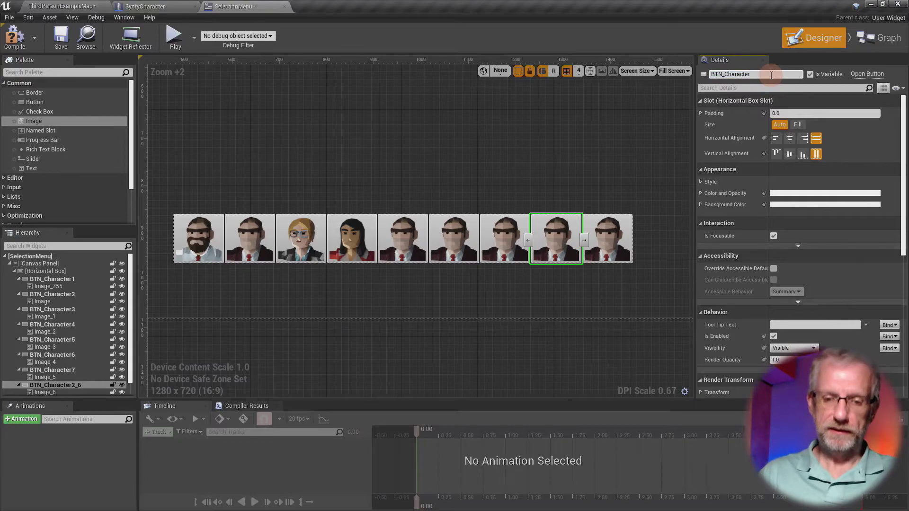
text(8)
key(Return)
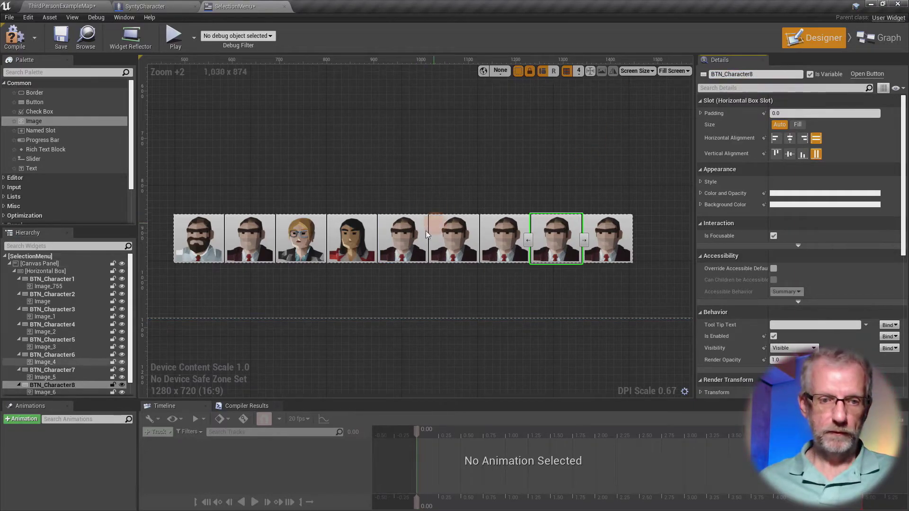
Rename the last button in the row, BTN_Character2_7, as BTN_Character9.
click(57, 385)
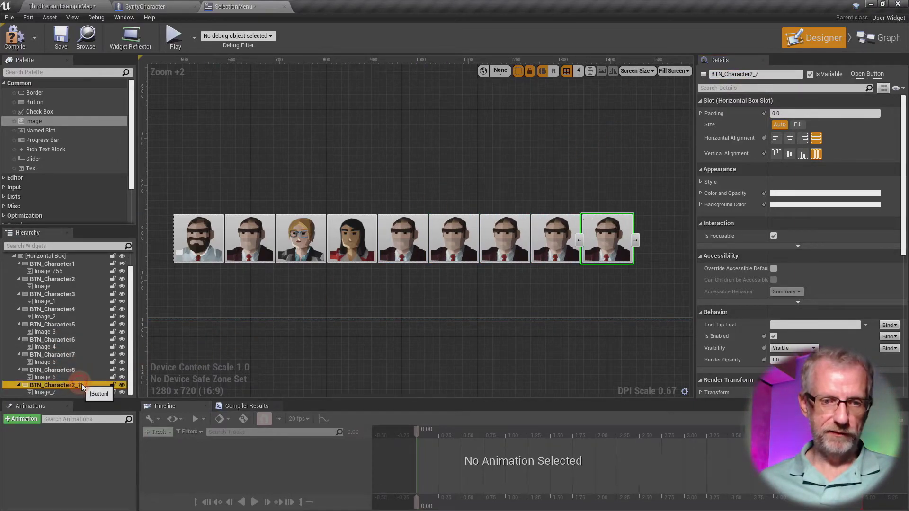
click(776, 74)
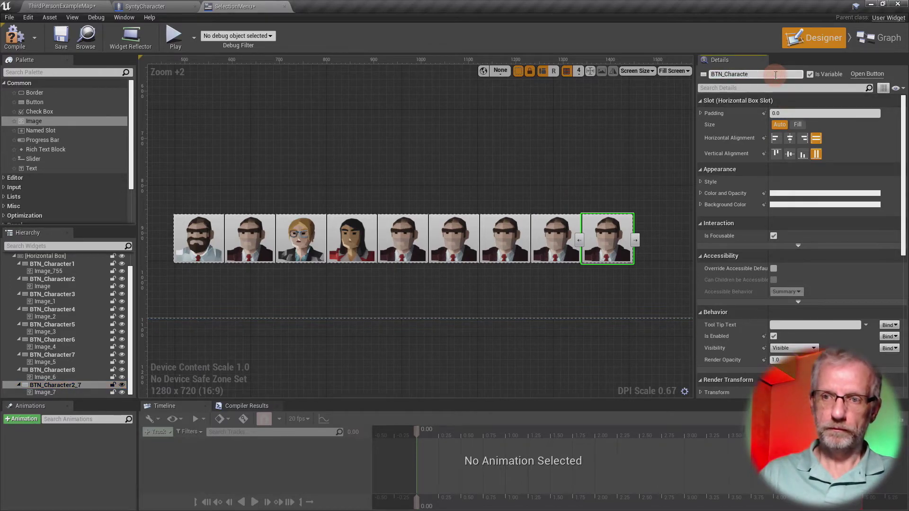
text(9)
key(Return)
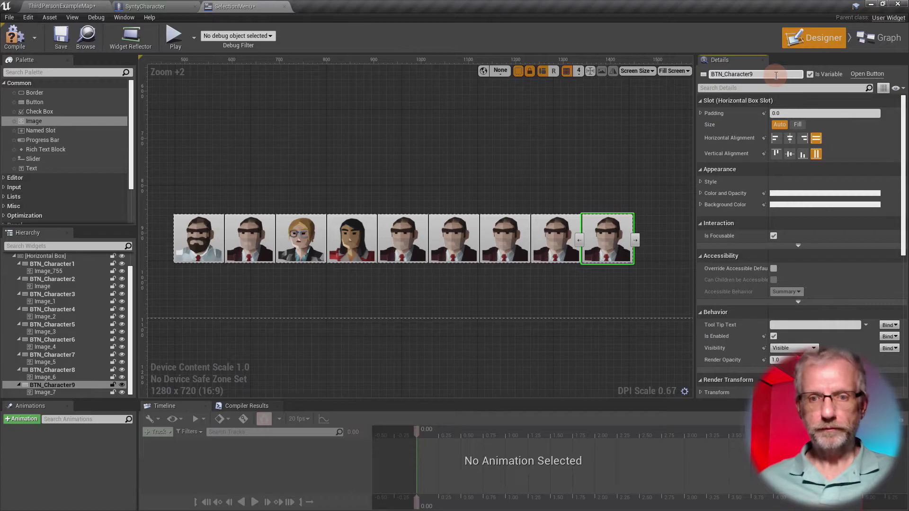
Set the brush image of BTN_Character5's Image widget to ICON_FemaleJacket and that of BTN_Character6 to ICON_FemalePolice.
click(406, 260)
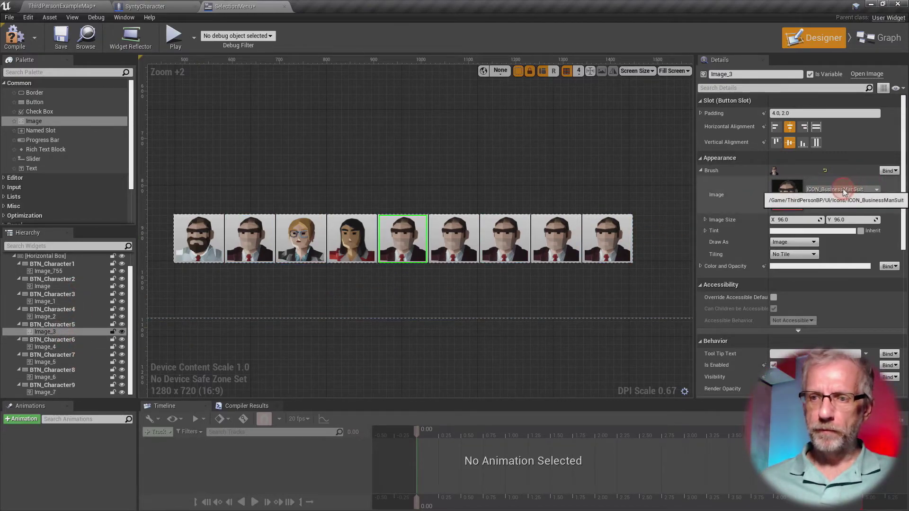
click(868, 189)
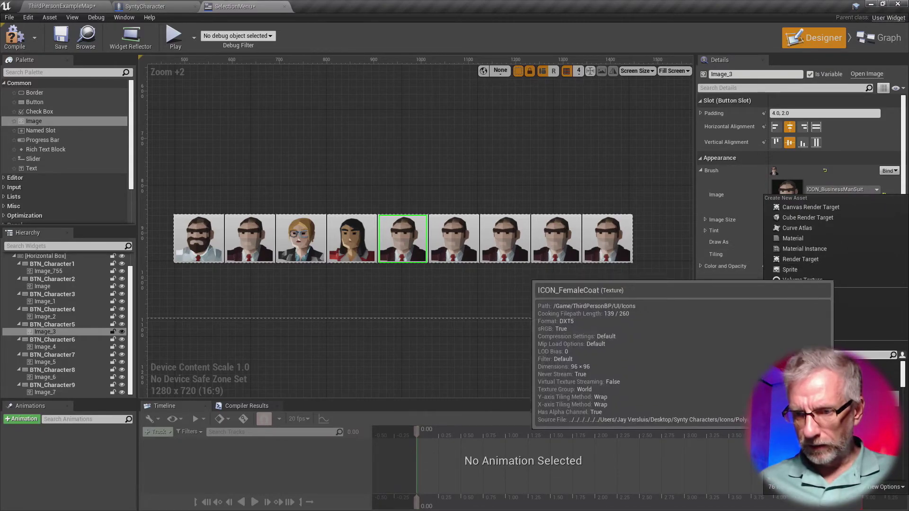
click(842, 284)
click(470, 238)
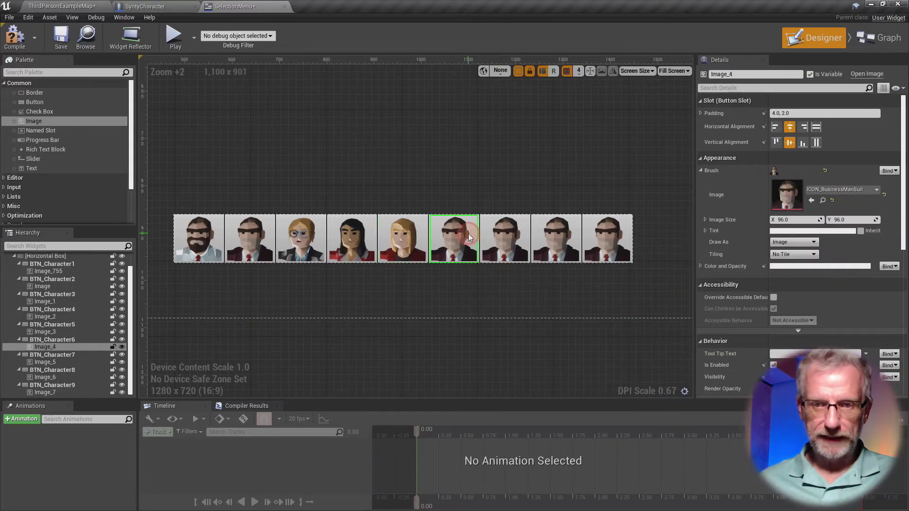
click(856, 189)
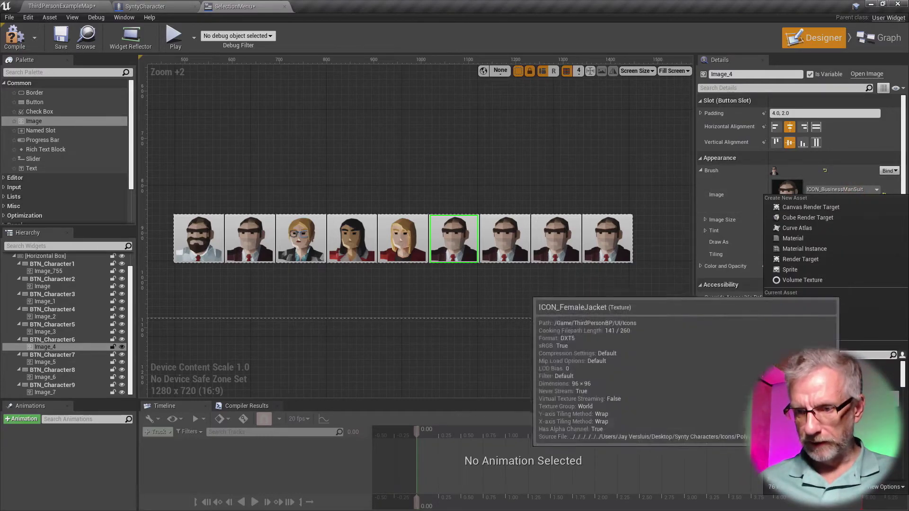
click(805, 370)
Set the brush image of BTN_Character7's Image widget to ICON_MaleHoodie and that of BTN_Character8 to ICON_MaleJacket.
click(516, 239)
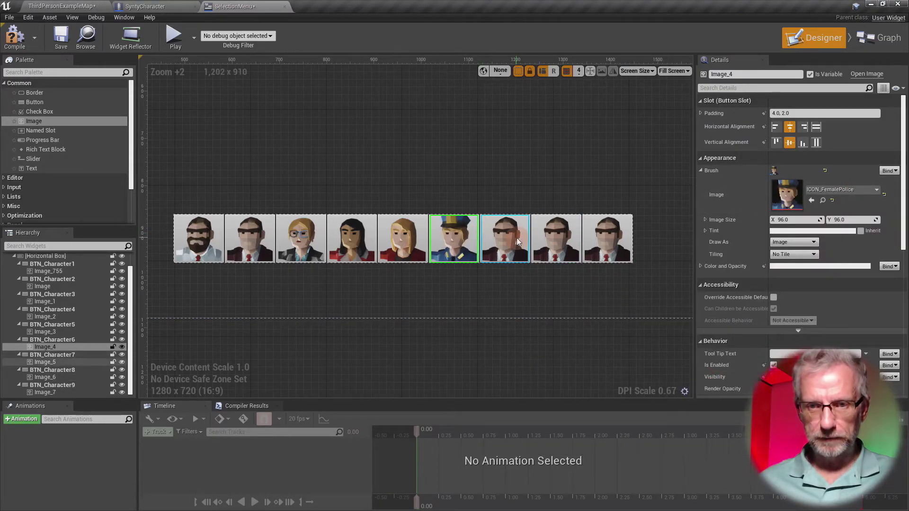
click(850, 189)
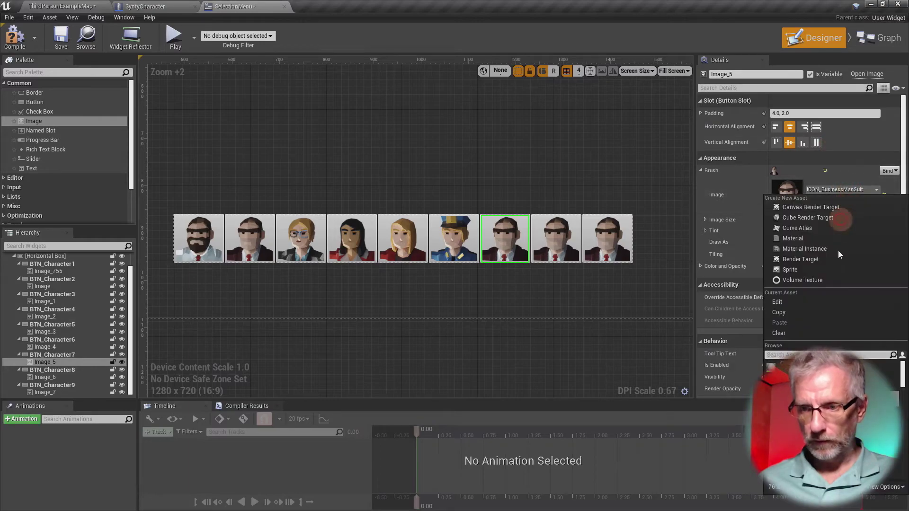
click(805, 374)
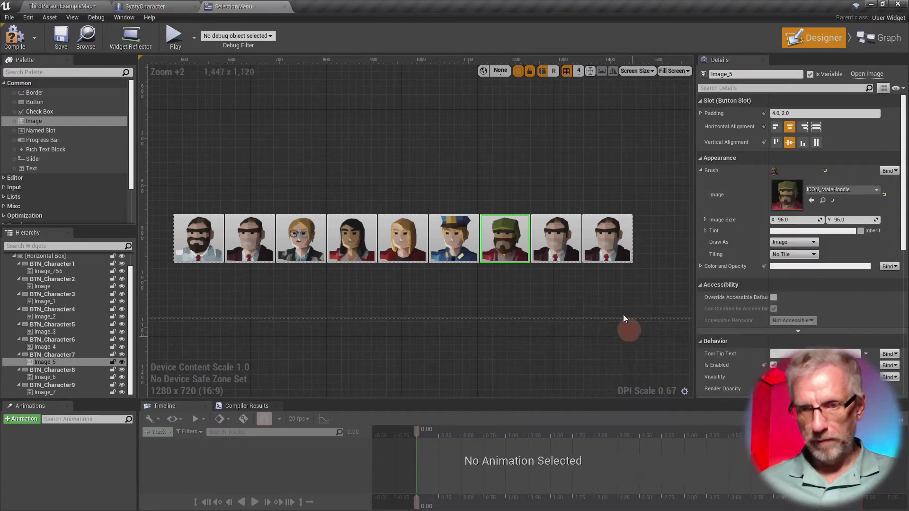
click(572, 255)
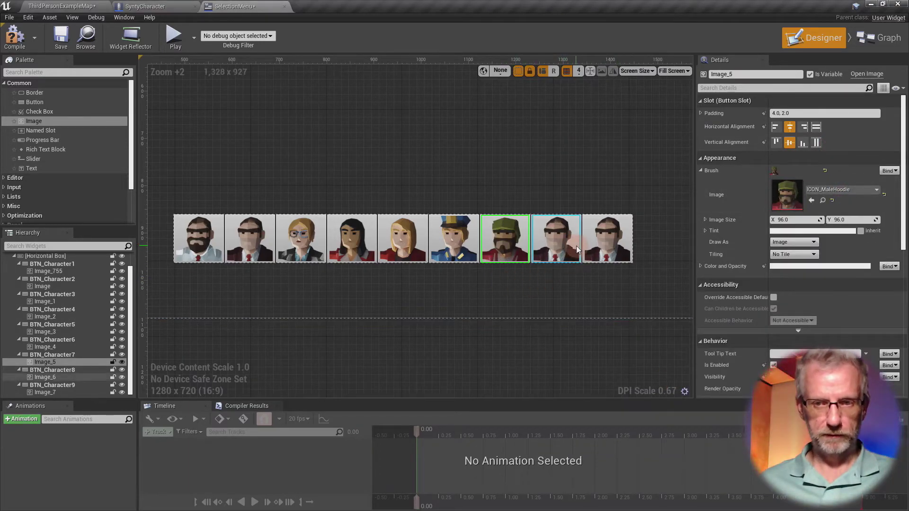
click(842, 190)
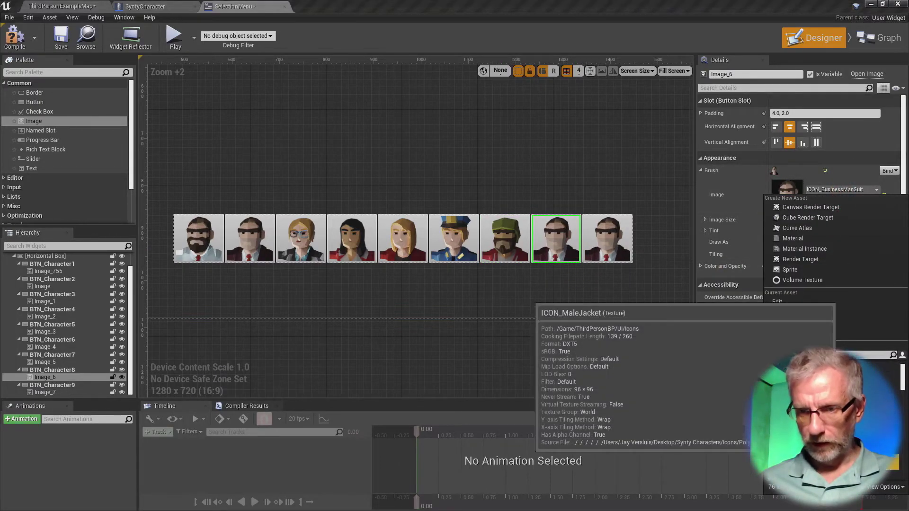
click(796, 379)
Set the brush image of the Image widget inside BTN_Character9 to ICON_MalePolice.
click(603, 245)
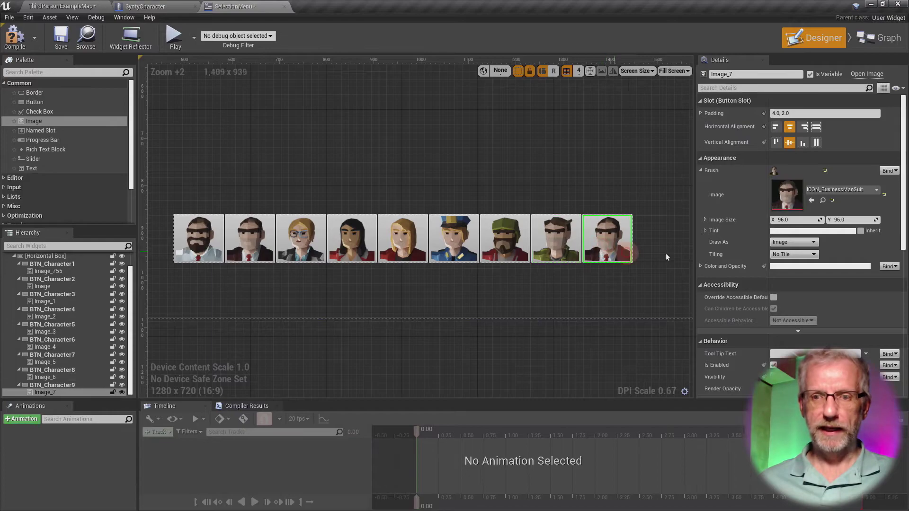
click(854, 190)
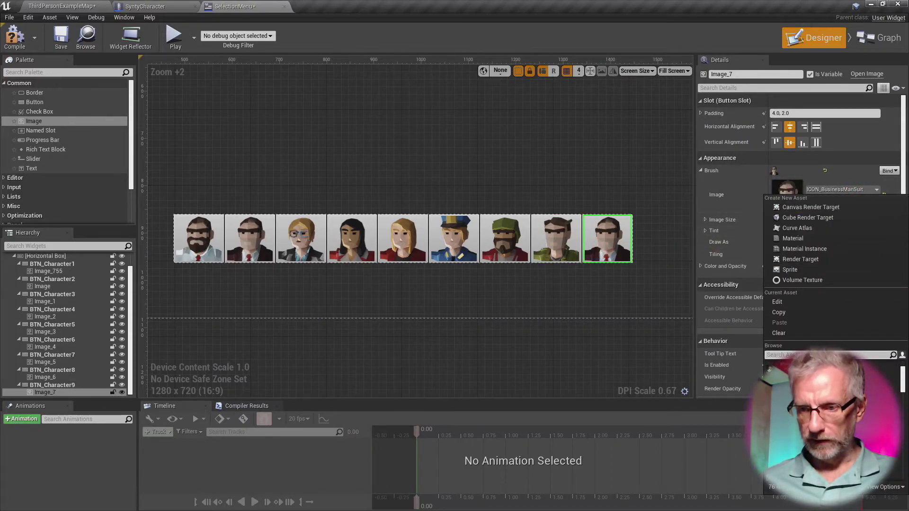
click(805, 379)
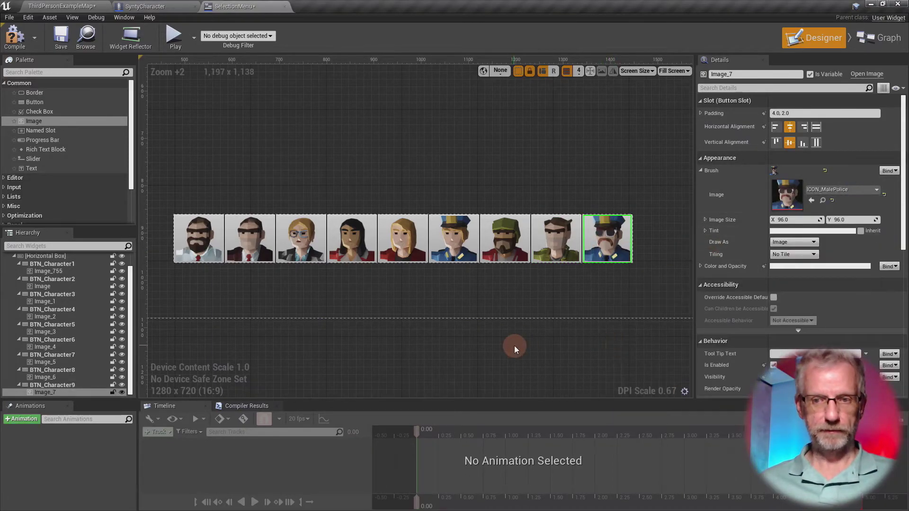
Set the slot padding of all nine buttons, BTN_Character1 to BTN_Character9, to 10 on every side.
scroll(514, 346, down, 1)
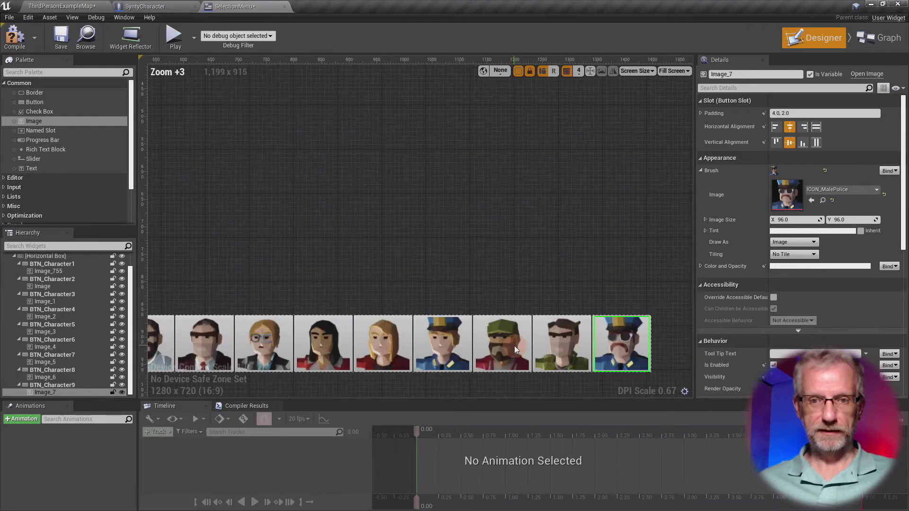
right_drag(524, 321, 544, 166)
scroll(544, 207, down, 3)
right_drag(530, 210, 489, 246)
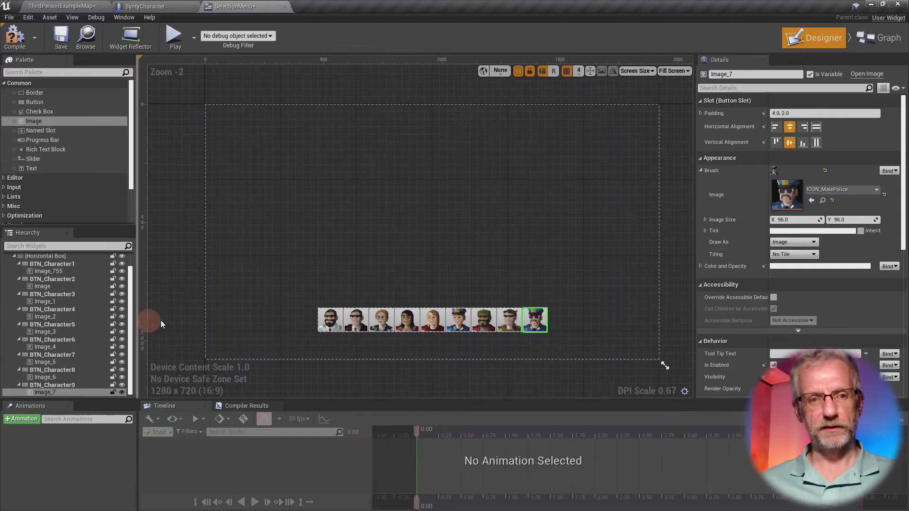
click(78, 264)
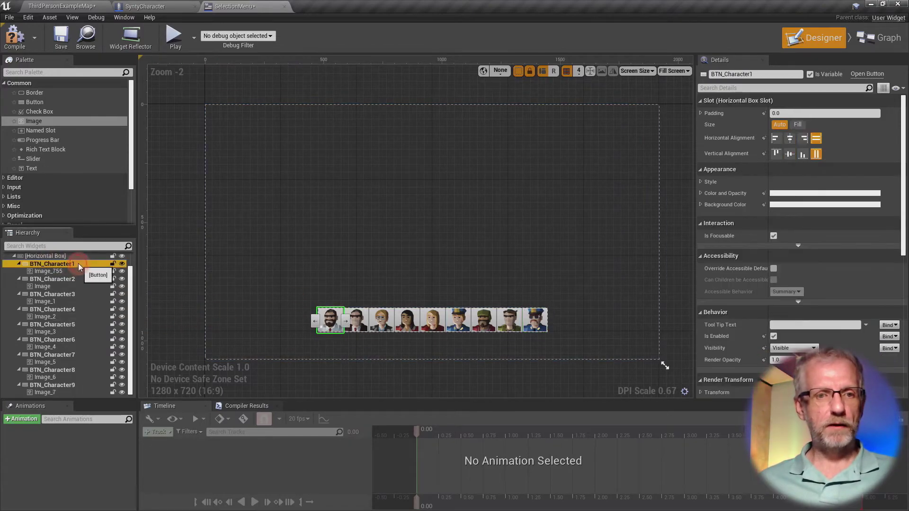
ctrl+click(74, 279)
ctrl+click(75, 294)
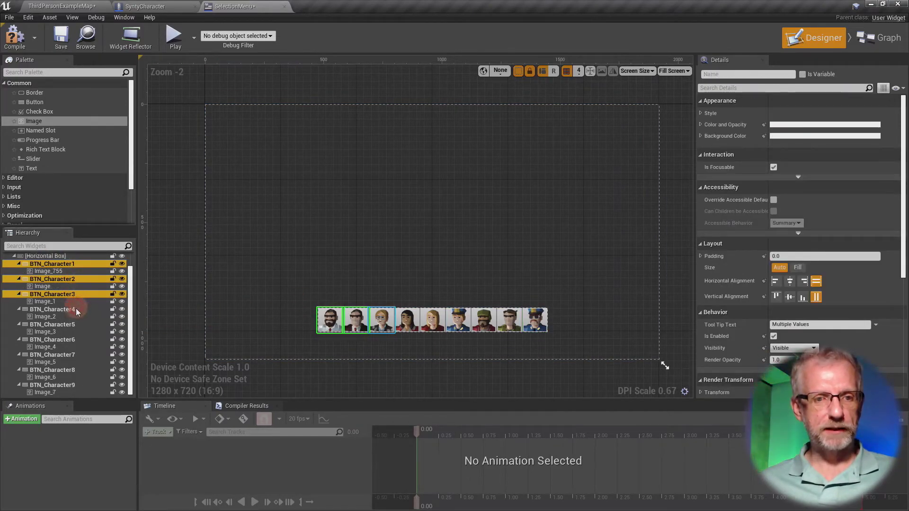
ctrl+click(76, 309)
ctrl+click(77, 325)
ctrl+click(76, 339)
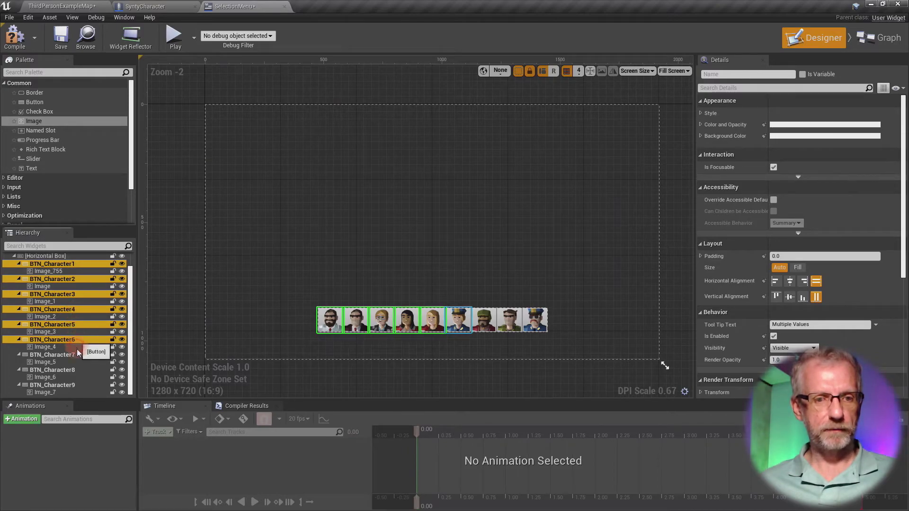
ctrl+click(77, 354)
ctrl+click(81, 370)
ctrl+click(79, 385)
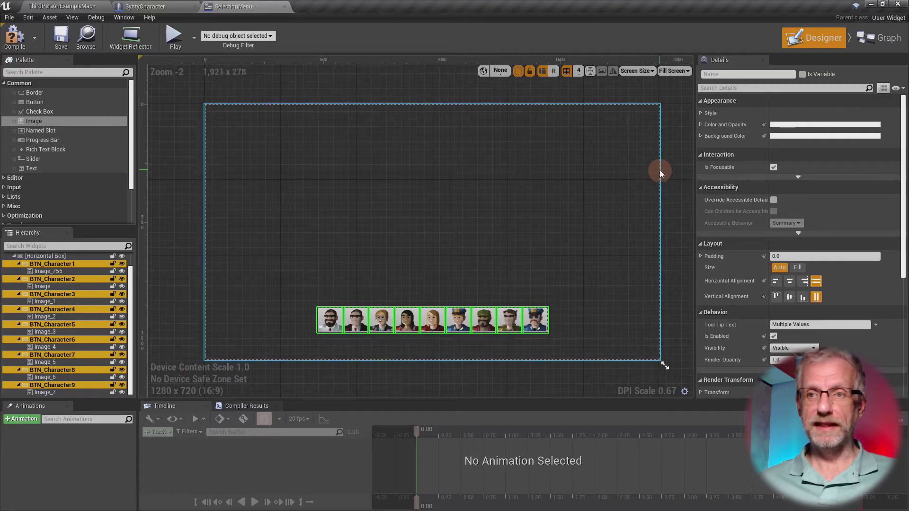
scroll(867, 244, down, 5)
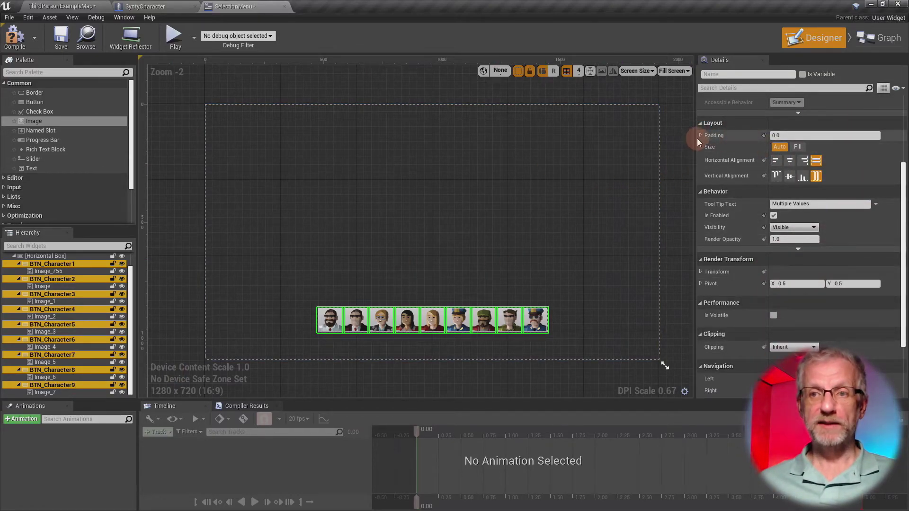
click(700, 134)
click(701, 136)
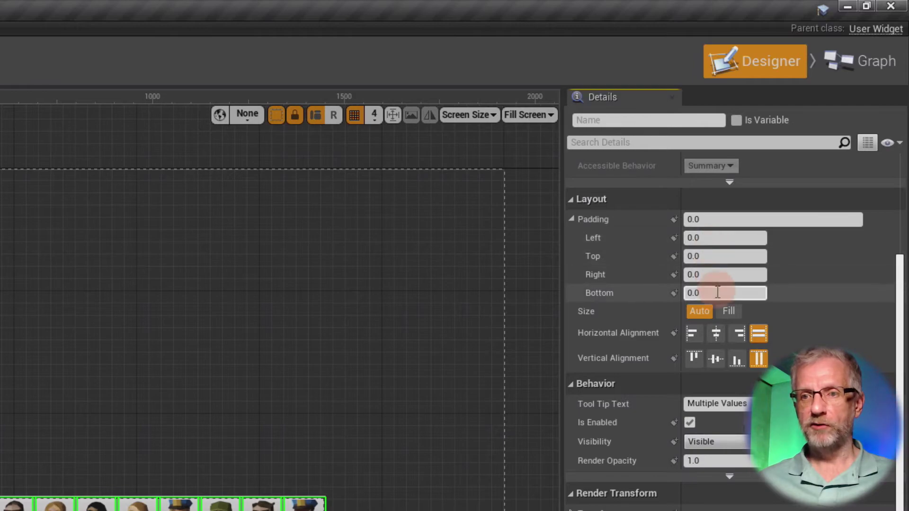
click(725, 222)
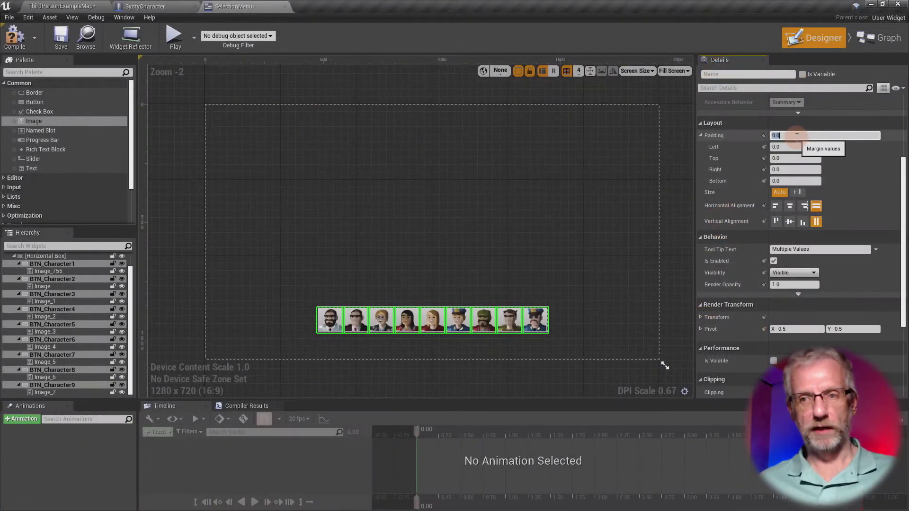
key(Return)
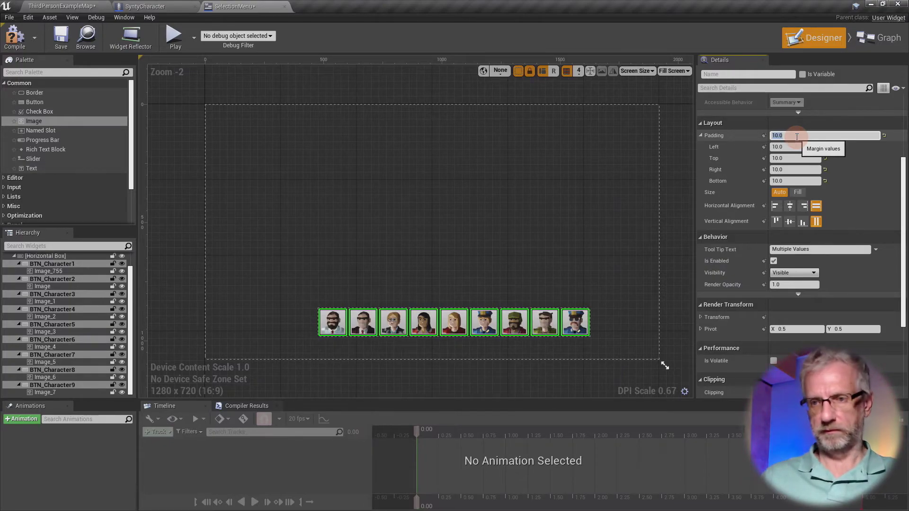
Try a padding of 20 on the nine selected character buttons and return it to 10.
key(Return)
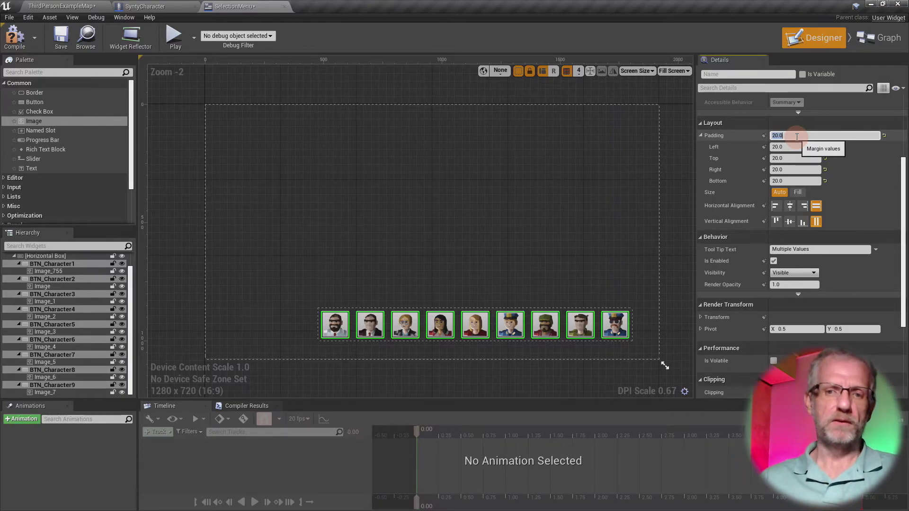
text(10)
key(Return)
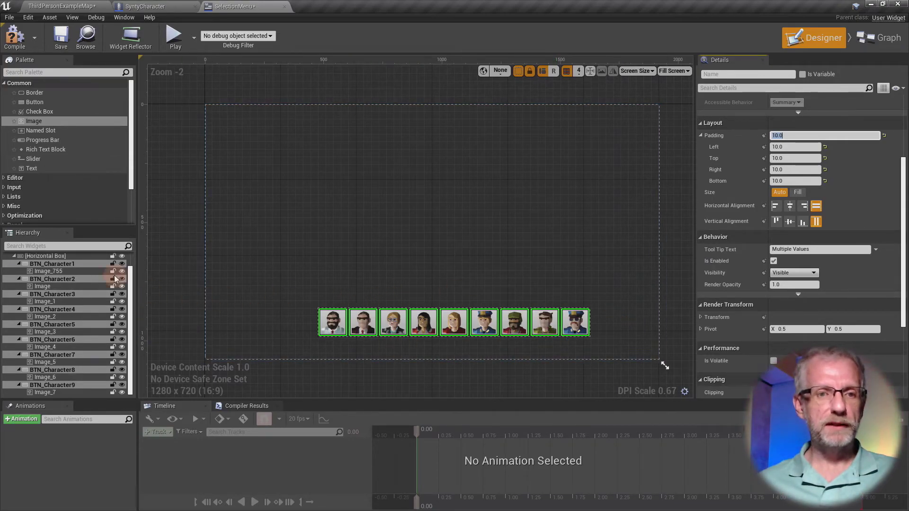
Collapse the Horizontal Box in the widget hierarchy and anchor it to the bottom centre of the canvas.
click(68, 257)
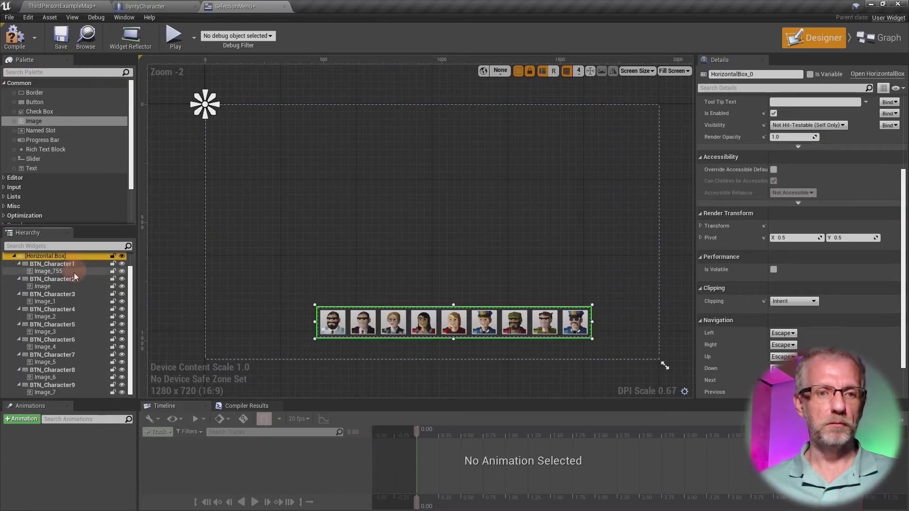
click(15, 255)
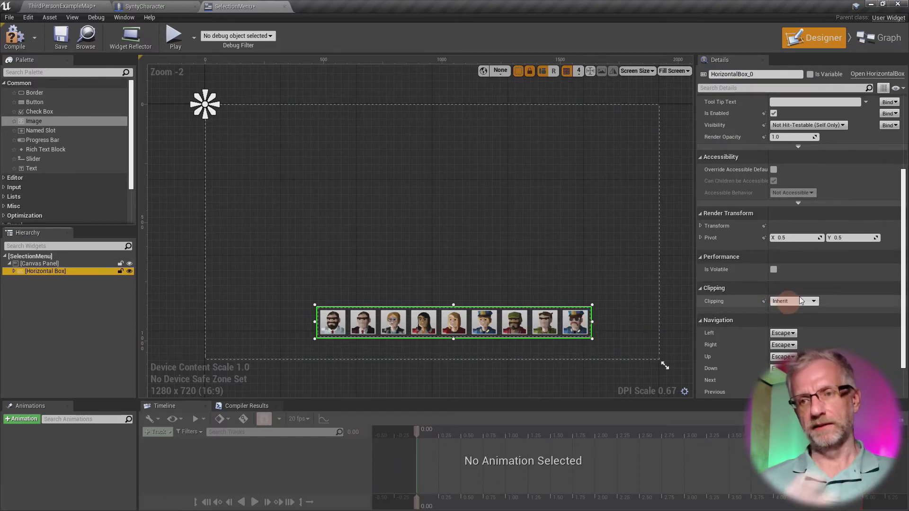
scroll(849, 268, up, 5)
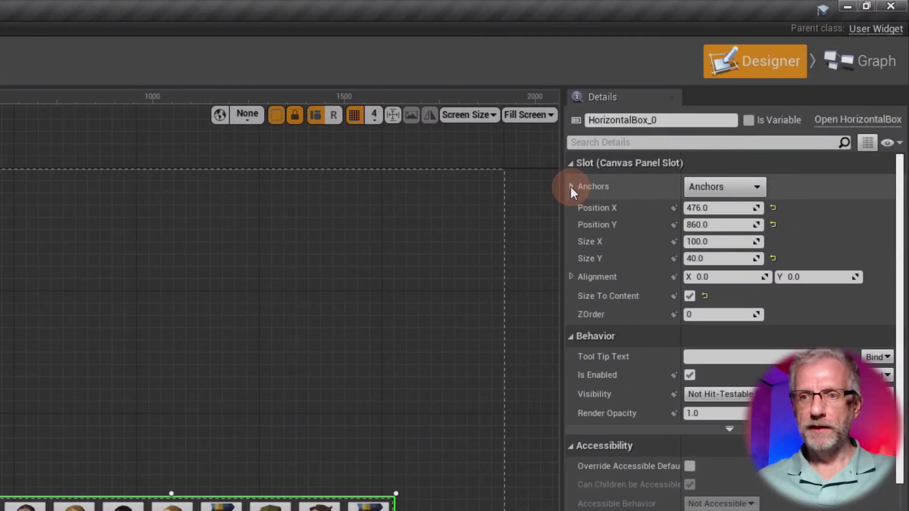
click(758, 186)
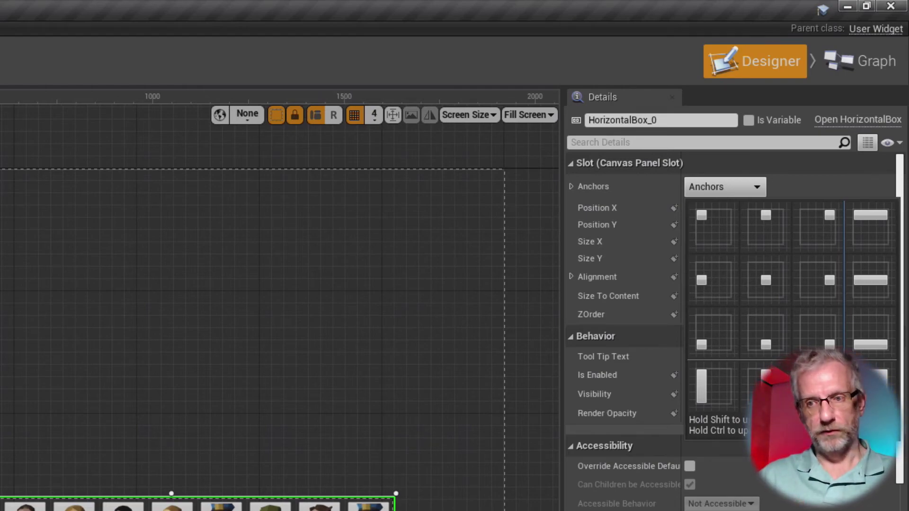
click(743, 347)
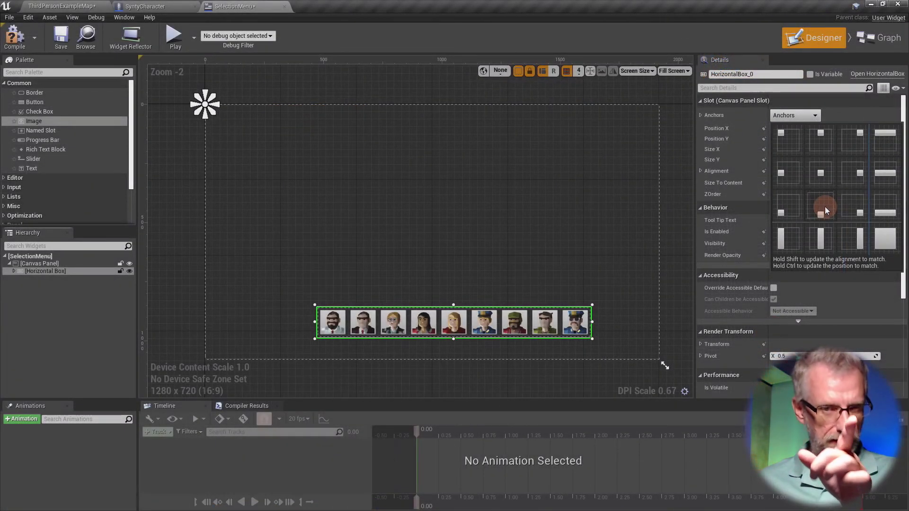
click(825, 207)
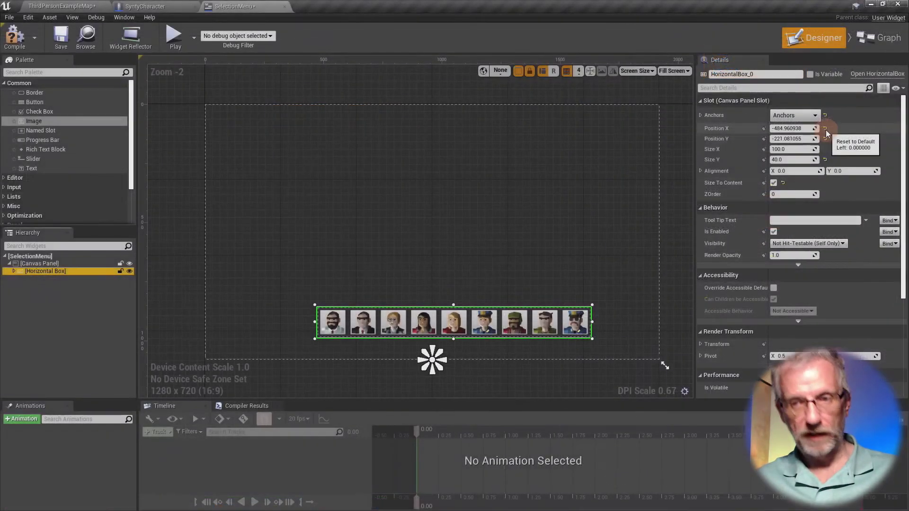
Reset the Horizontal Box's Position X and Position Y to their default of 0.
click(774, 209)
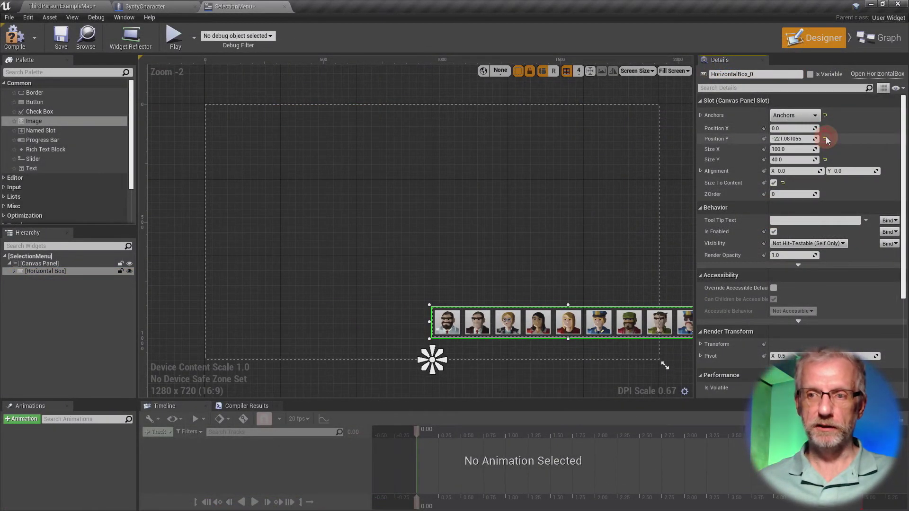
click(825, 138)
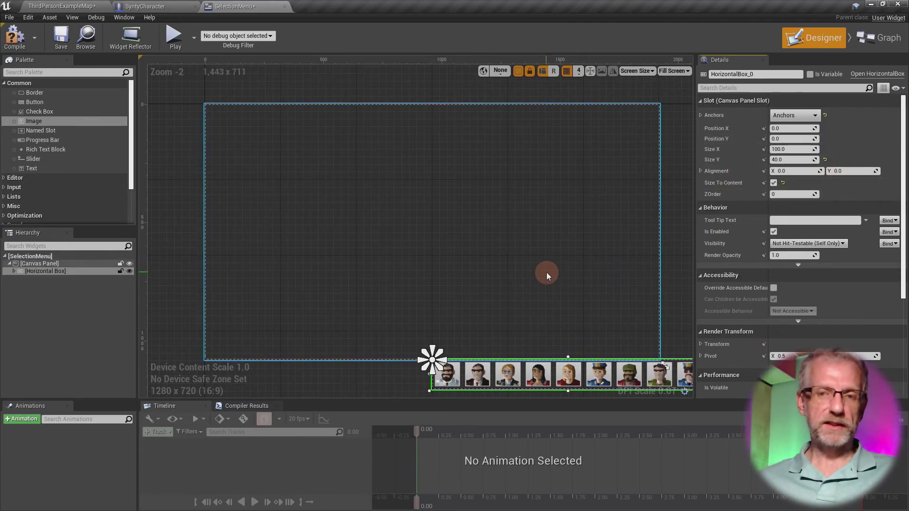
scroll(535, 269, down, 1)
right_drag(525, 262, 530, 259)
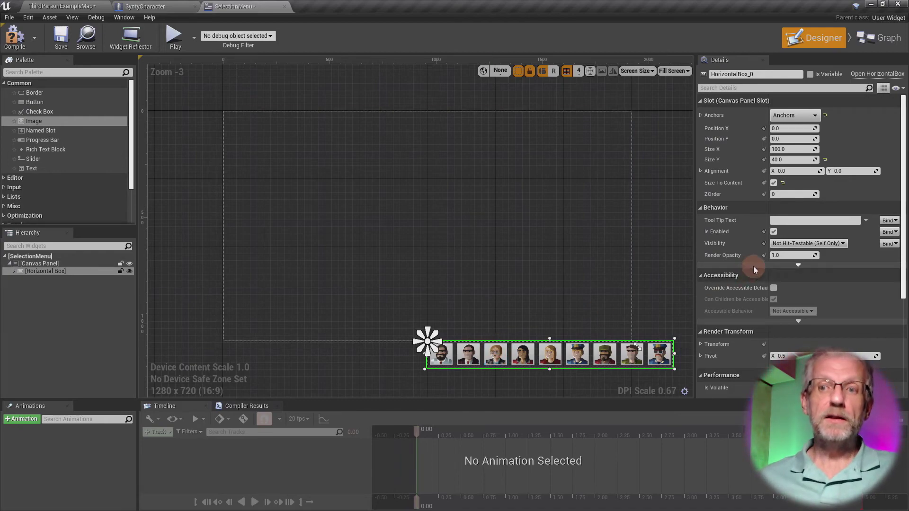
Try an X alignment of 1 for the Horizontal Box and settle on 0.5.
click(791, 173)
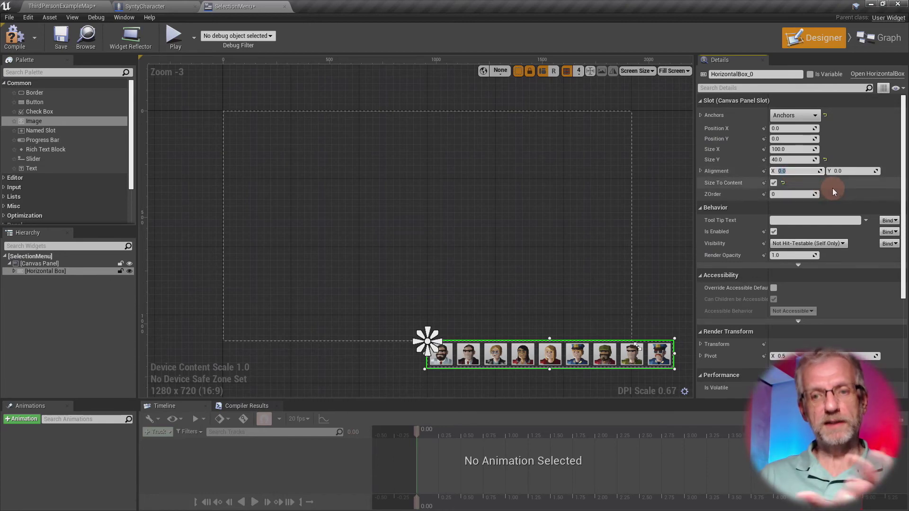
text(1)
key(Return)
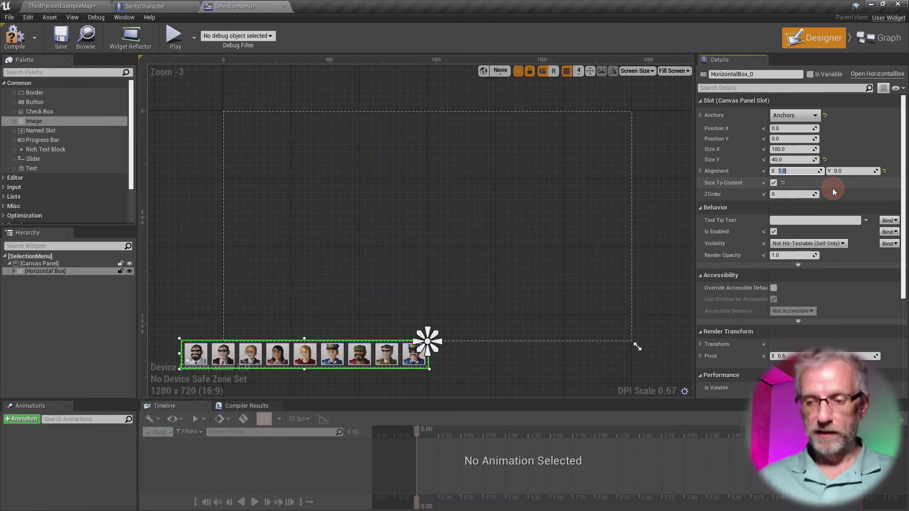
text(.5)
key(Return)
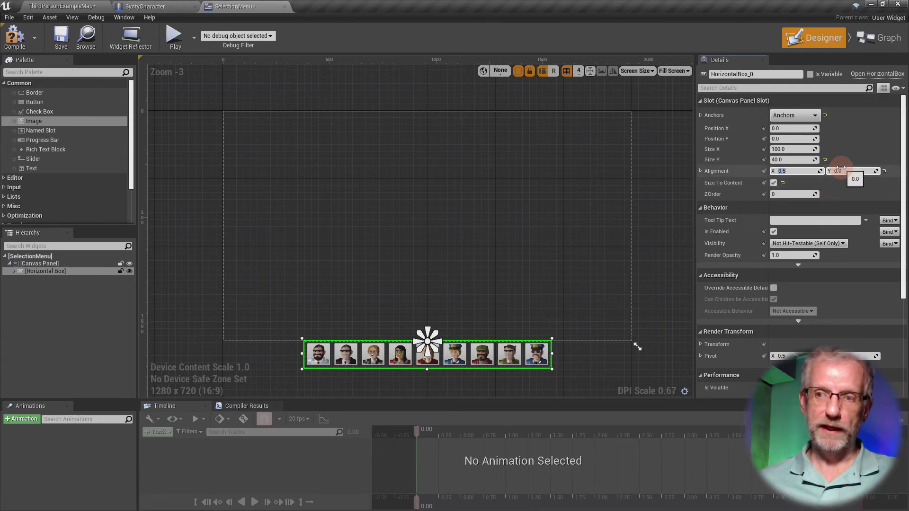
Try Y alignments of 1, 0 and 2 for the Horizontal Box and settle on 1.2.
click(848, 171)
text(1)
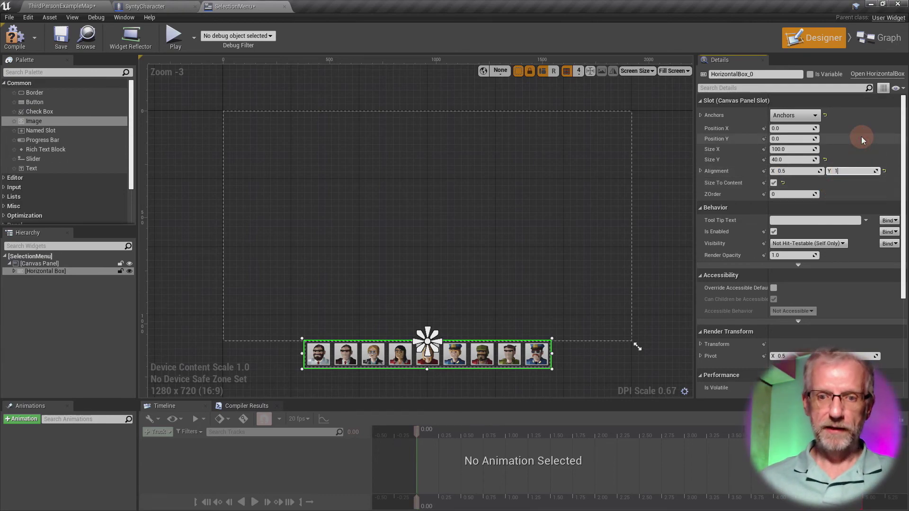
key(Return)
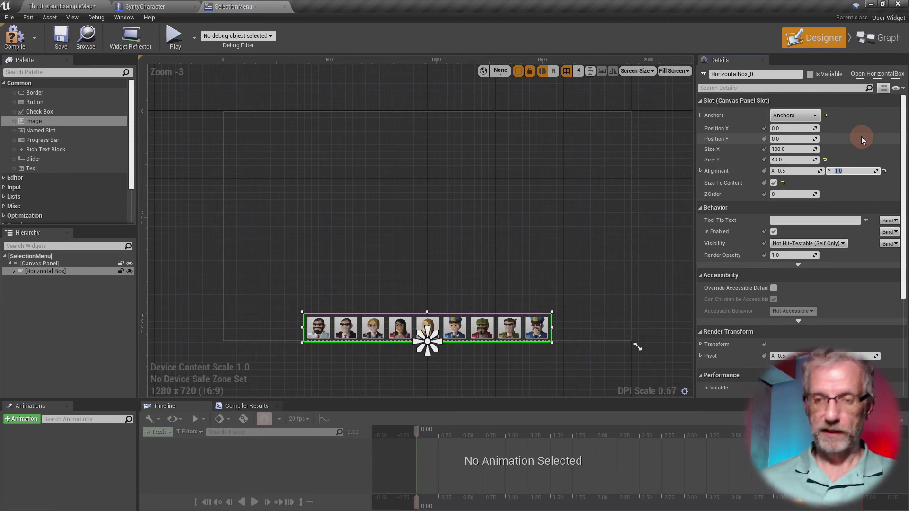
text(0)
key(Return)
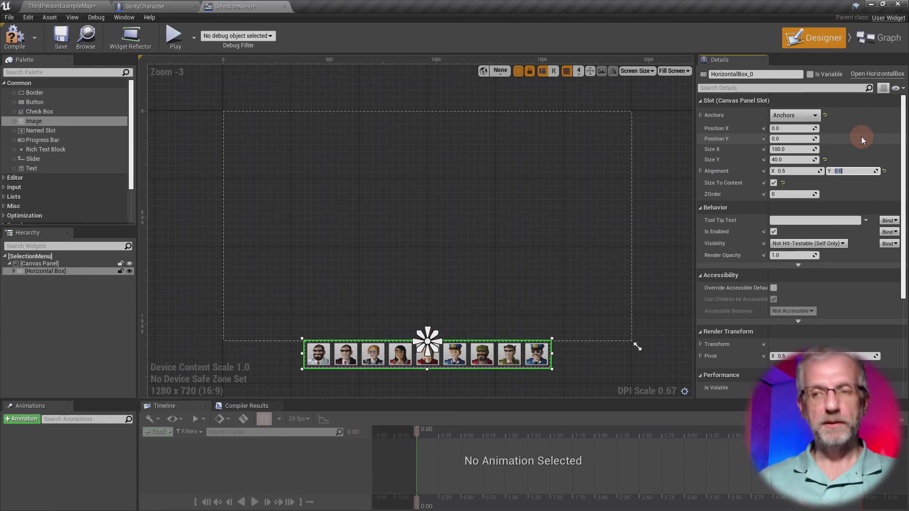
text(2)
key(Return)
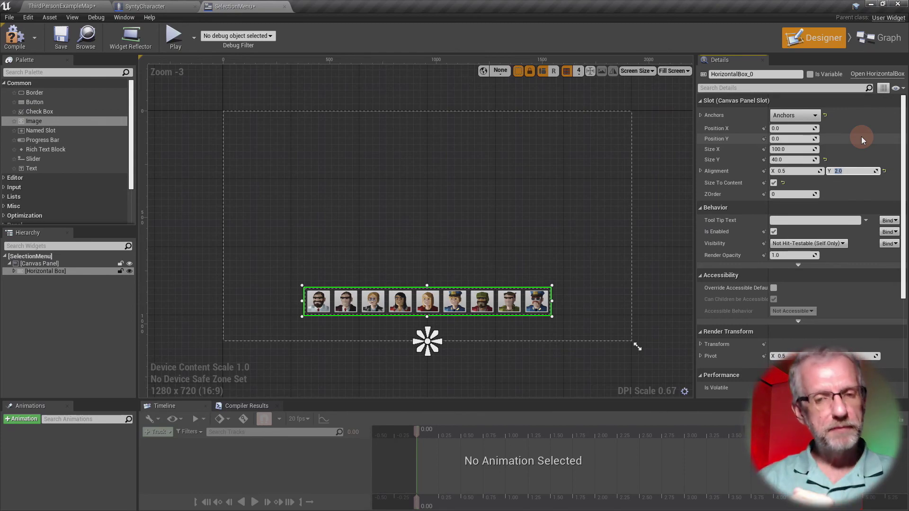
text(1.2)
key(Return)
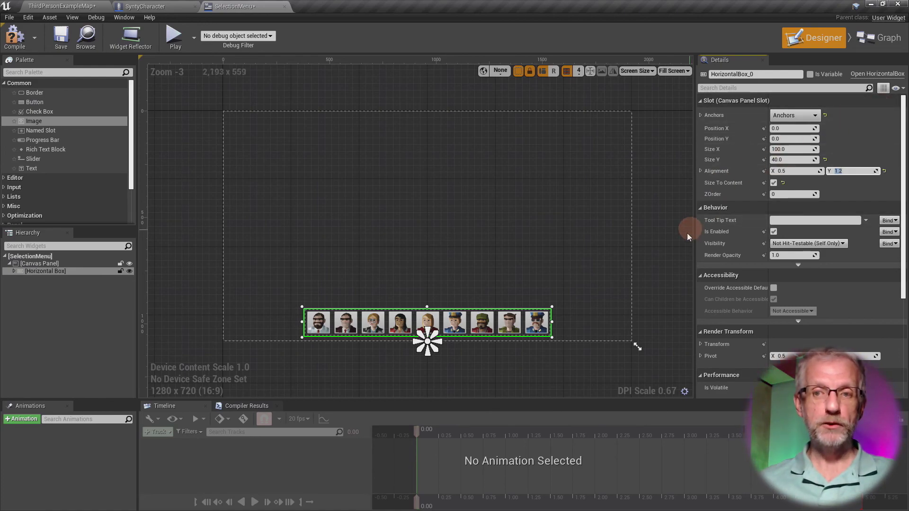
right_drag(669, 258, 747, 257)
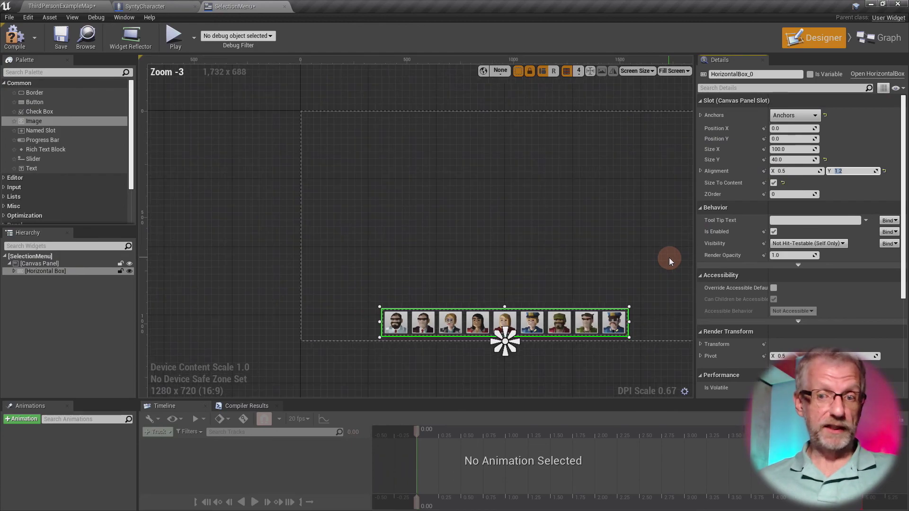
right_drag(433, 294, 355, 296)
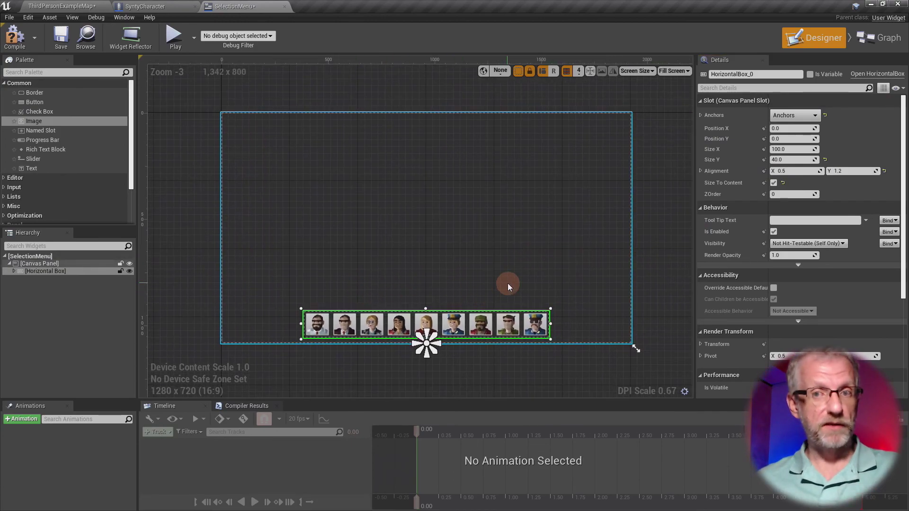
scroll(520, 279, up, 1)
right_drag(520, 280, 540, 286)
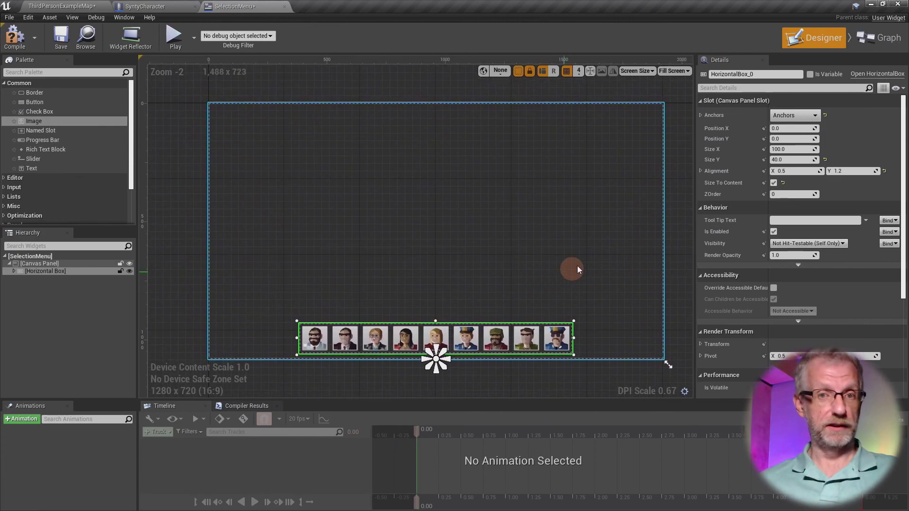